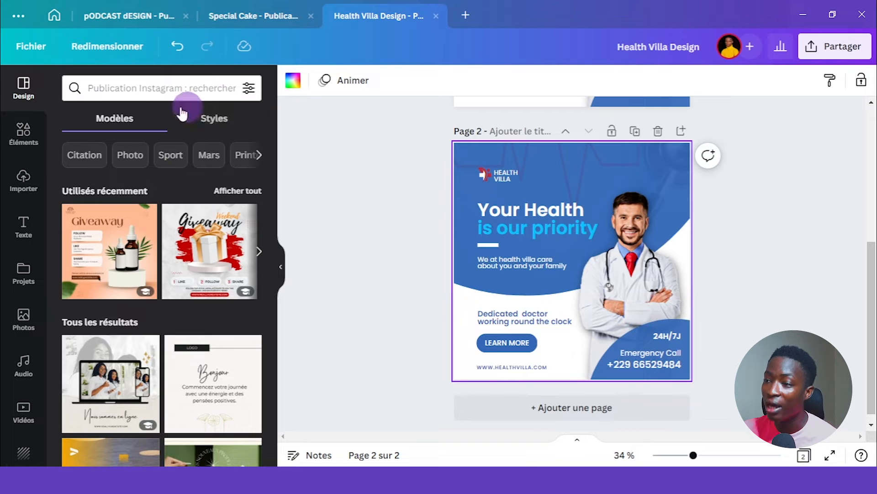
# Check the design's dimensions, delete the second page, and add a new blank page below the finished Health Villa design
pyautogui.click(30, 48)
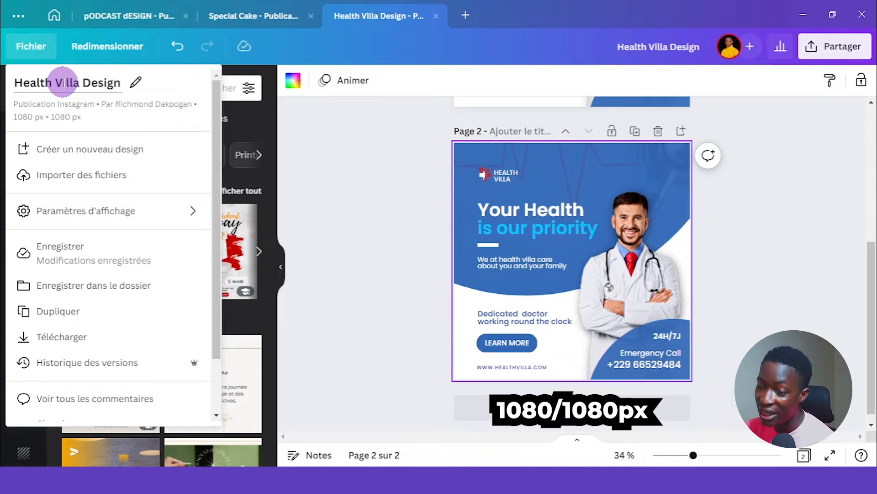
pyautogui.click(339, 158)
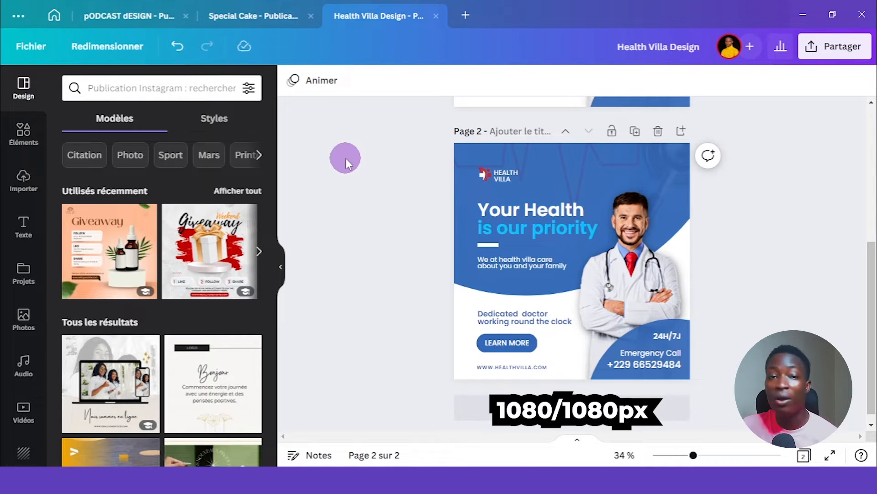
pyautogui.click(658, 133)
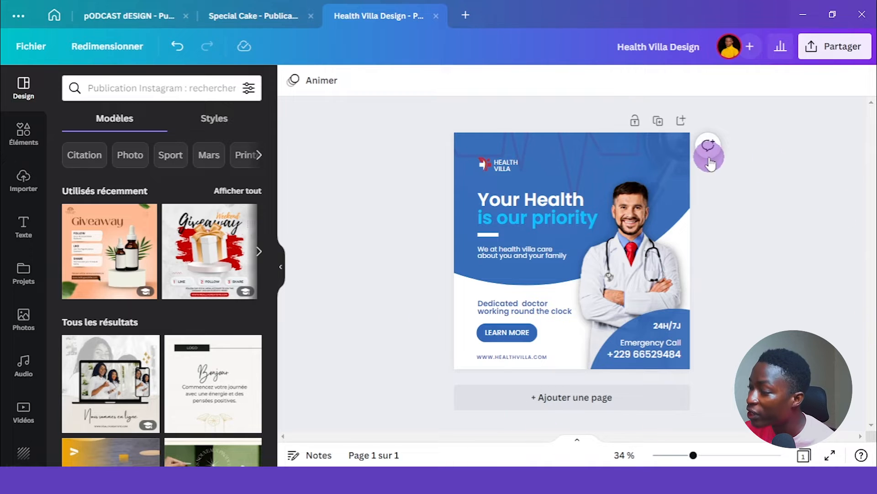
pyautogui.click(596, 399)
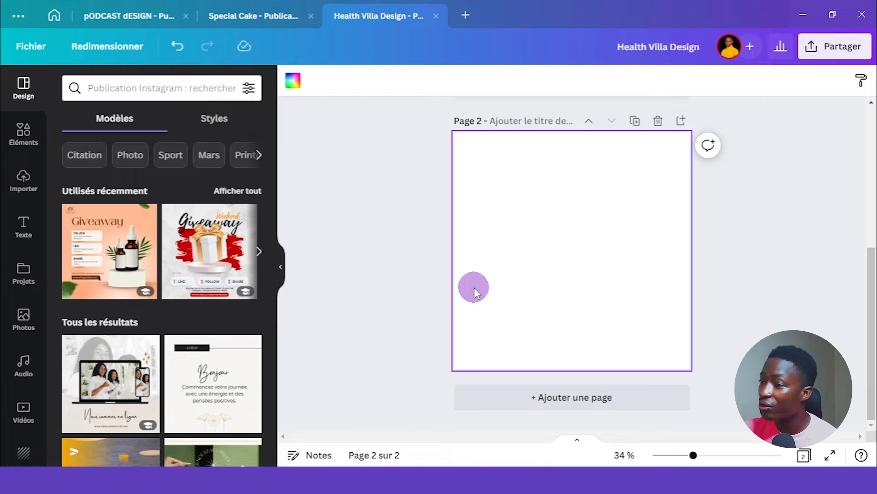
# Search the photo library for "Health Background"
pyautogui.click(9, 324)
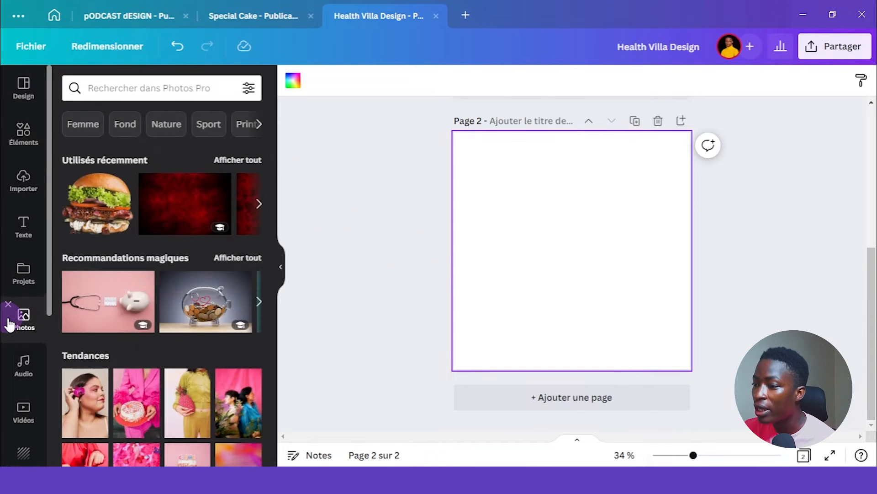
pyautogui.click(143, 84)
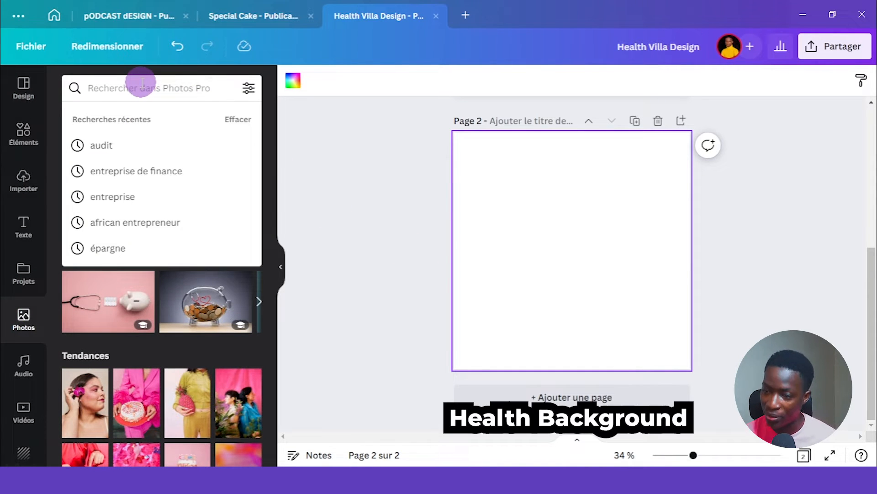
pyautogui.write('Health Background')
pyautogui.press('Return')
# Insert the blue photo with the red heartbeat line and stethoscope on the blank page
pyautogui.scroll(3, 347, 193)
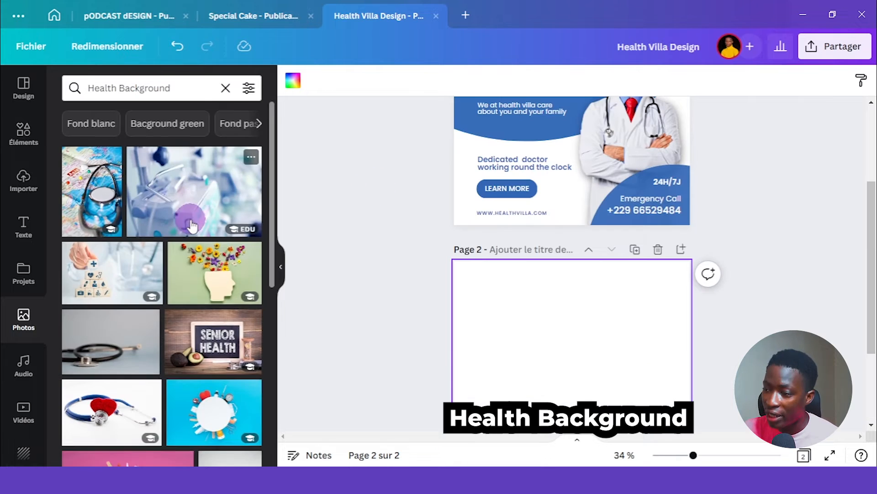
pyautogui.scroll(-3, 192, 219)
pyautogui.scroll(-3, 192, 226)
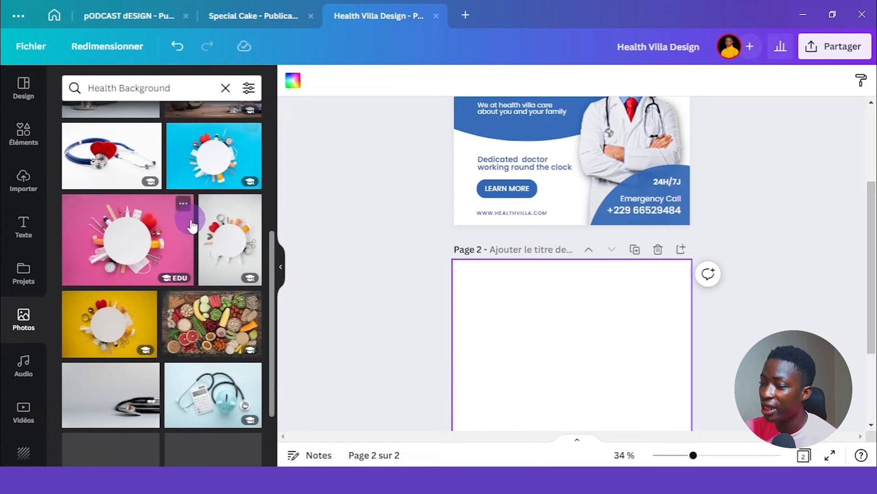
pyautogui.scroll(-3, 192, 225)
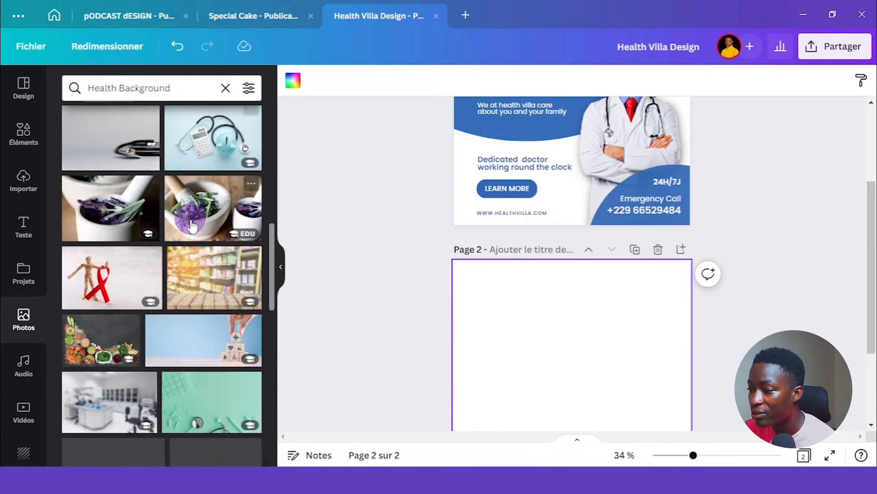
pyautogui.scroll(-4, 192, 226)
pyautogui.scroll(-10, 192, 226)
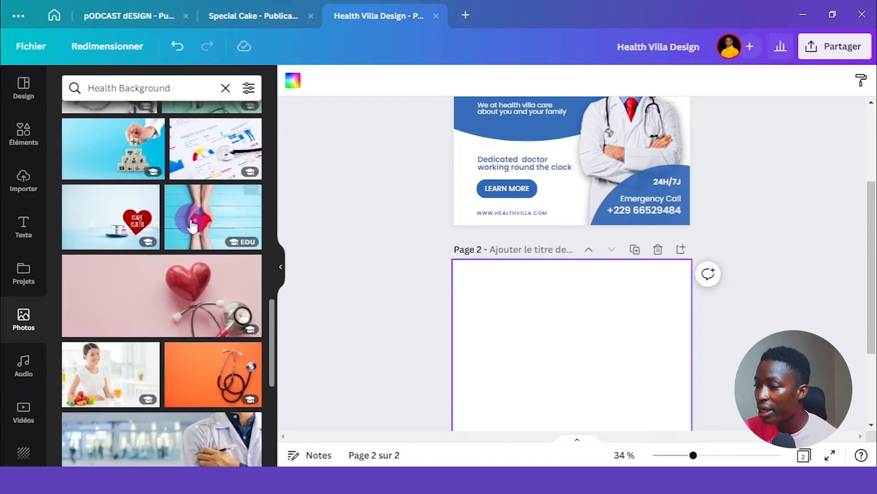
pyautogui.scroll(-10, 192, 226)
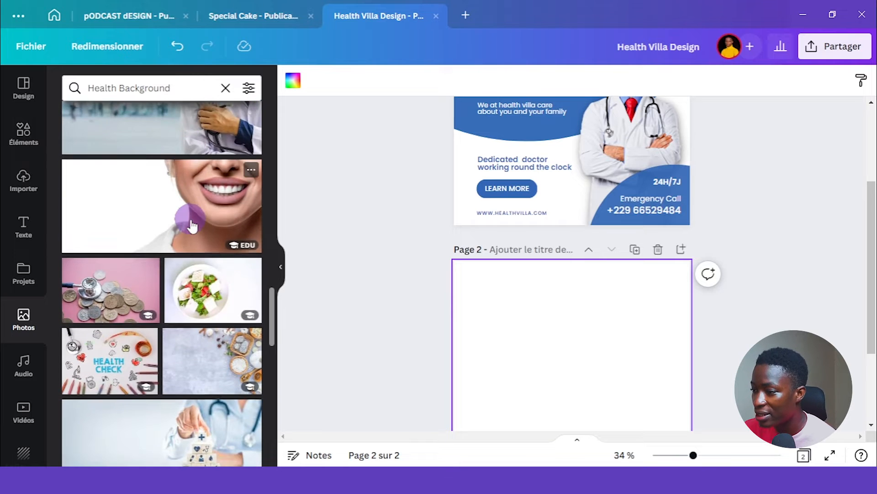
pyautogui.scroll(-8, 192, 226)
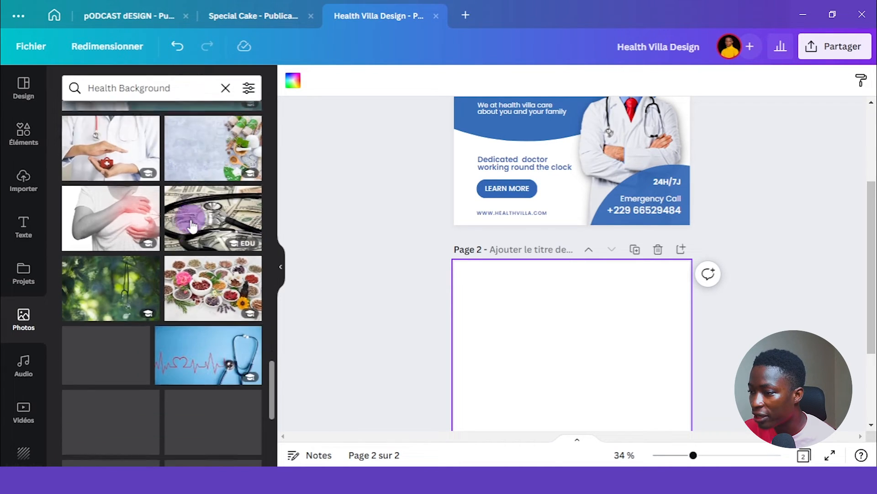
pyautogui.click(198, 248)
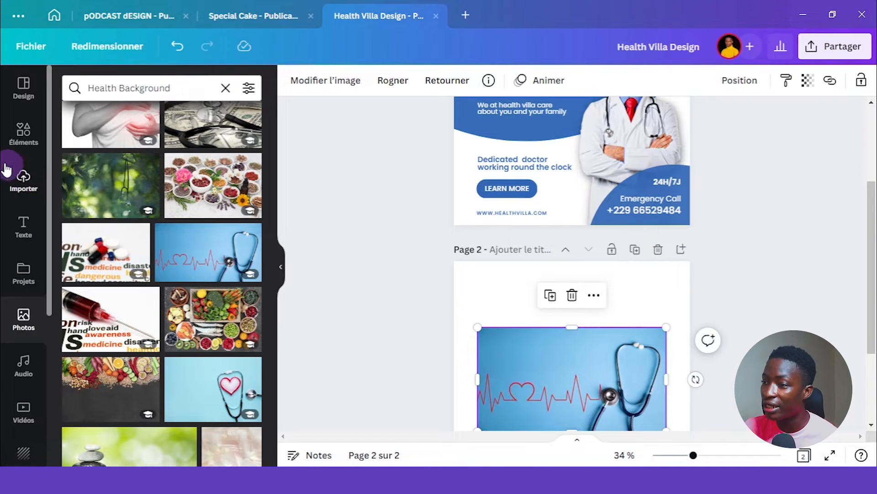
# Add a circular photo frame to page 2 and place it in the upper part of the page, over the photo
pyautogui.click(23, 133)
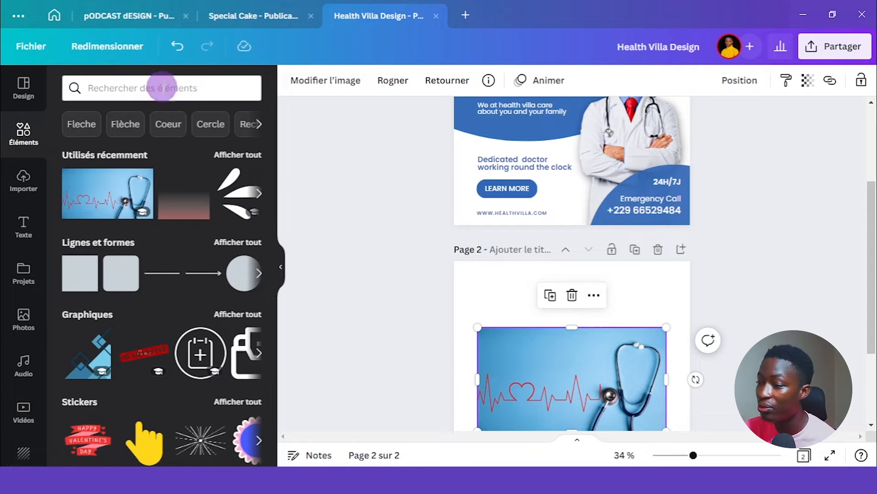
pyautogui.scroll(-4, 188, 219)
pyautogui.scroll(-10, 187, 220)
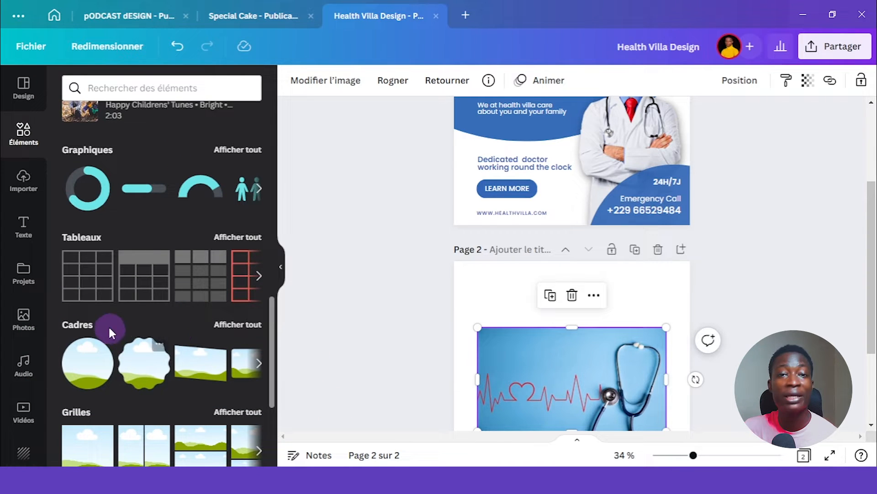
pyautogui.click(84, 368)
pyautogui.scroll(-3, 847, 315)
pyautogui.moveTo(599, 251); pyautogui.dragTo(583, 211)
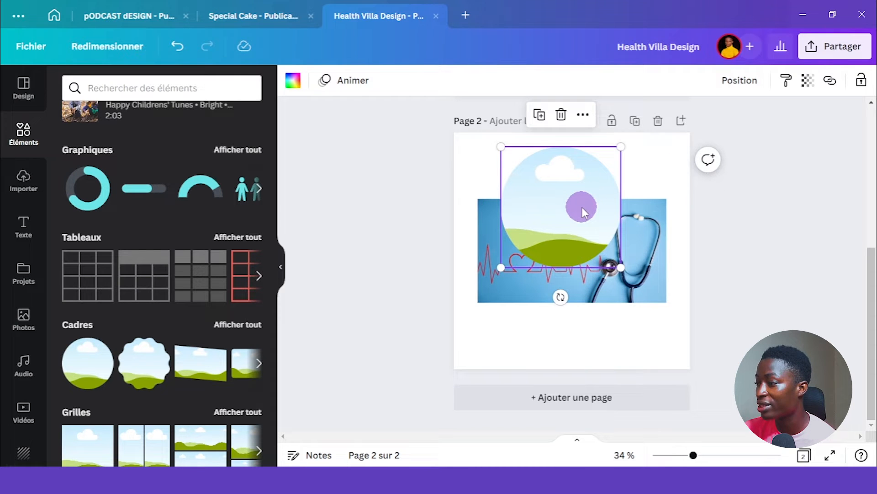
# Drop the stethoscope photo into the circular frame so the frame crops it
pyautogui.click(811, 224)
pyautogui.scroll(2, 808, 225)
pyautogui.click(648, 341)
pyautogui.moveTo(648, 342); pyautogui.dragTo(618, 289)
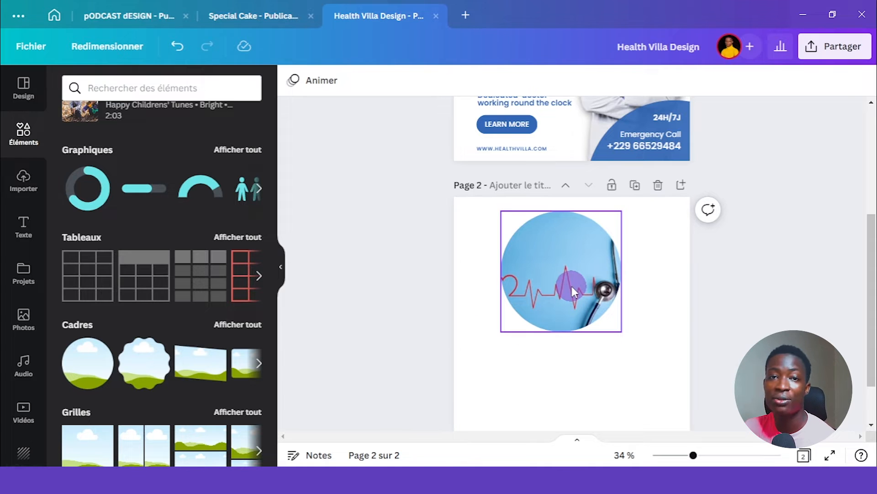
pyautogui.click(664, 275)
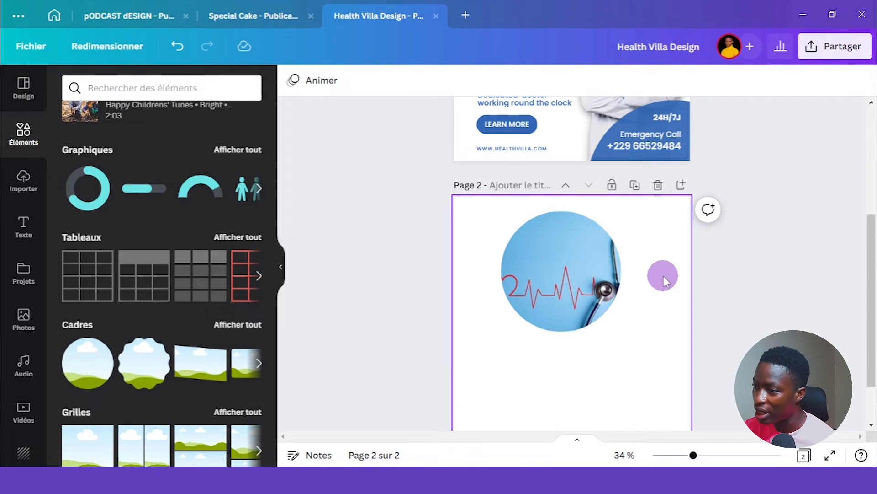
pyautogui.click(398, 299)
# Add a circle shape to page 2 and enlarge it to about the size of the circular photo
pyautogui.scroll(15, 233, 238)
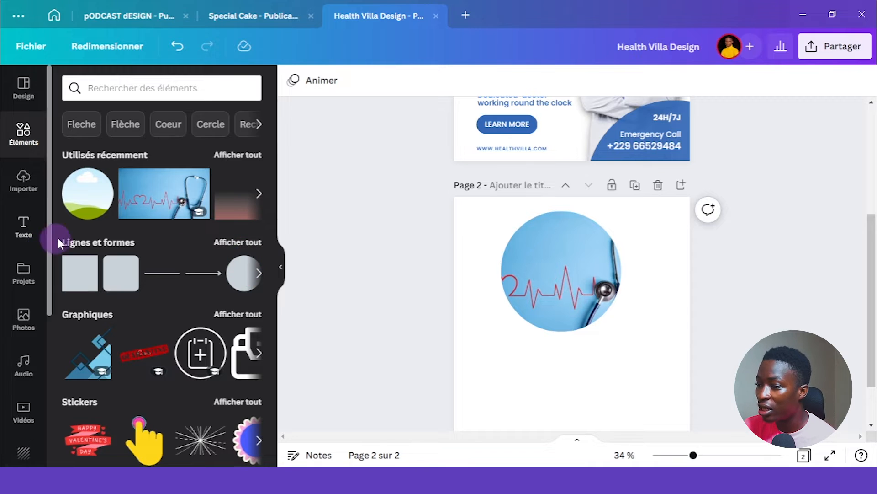
pyautogui.click(258, 275)
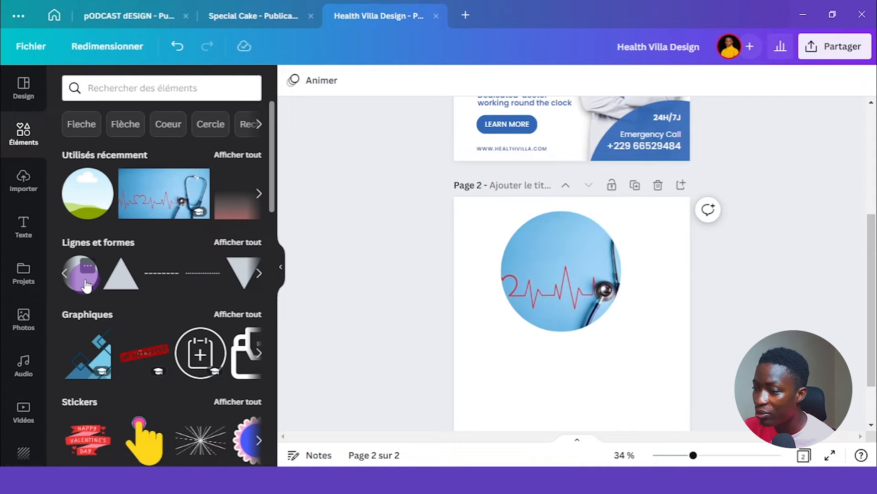
pyautogui.click(86, 287)
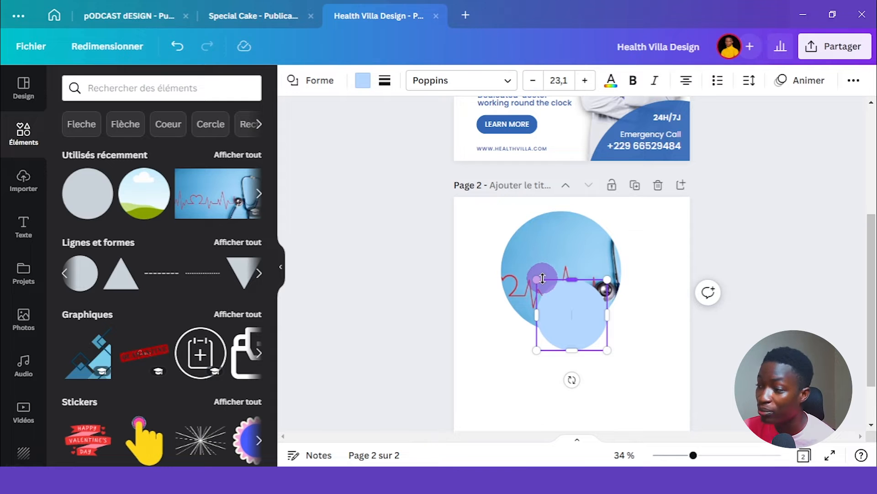
pyautogui.moveTo(536, 275); pyautogui.dragTo(445, 273)
# Fill the circle shape with the blue colour 3368b6
pyautogui.click(364, 84)
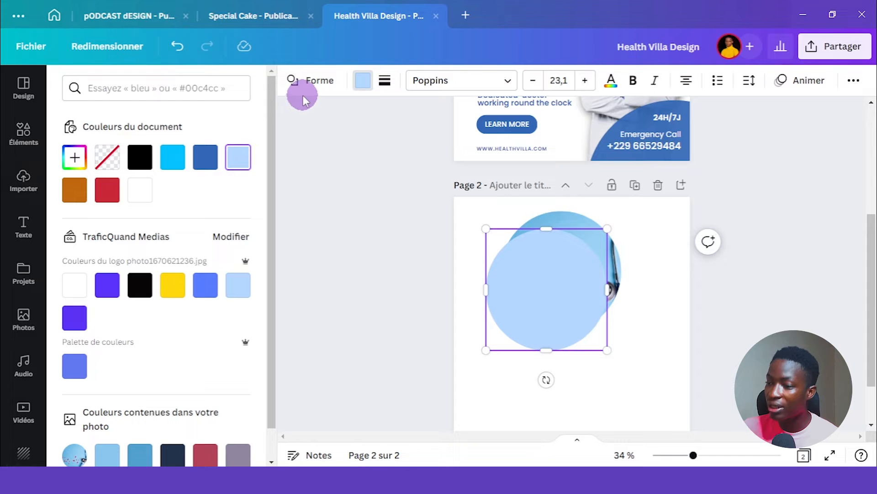
pyautogui.click(232, 93)
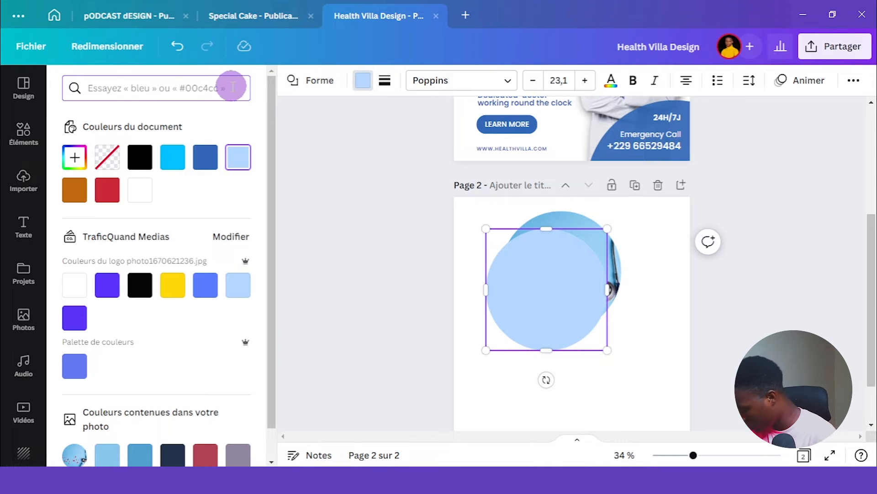
pyautogui.write('336')
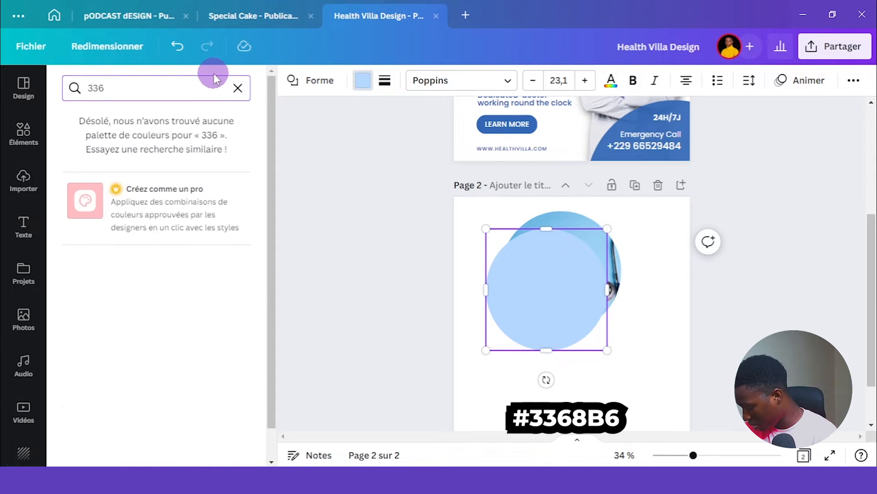
pyautogui.write('8b6')
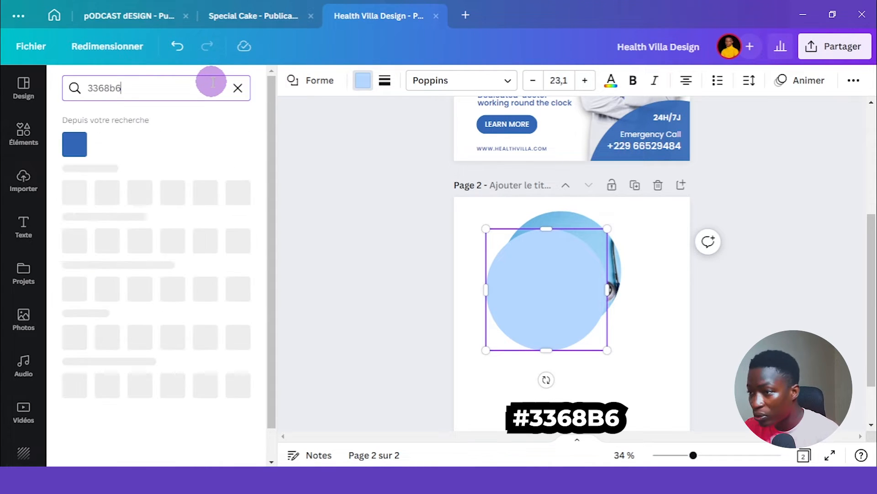
pyautogui.click(74, 145)
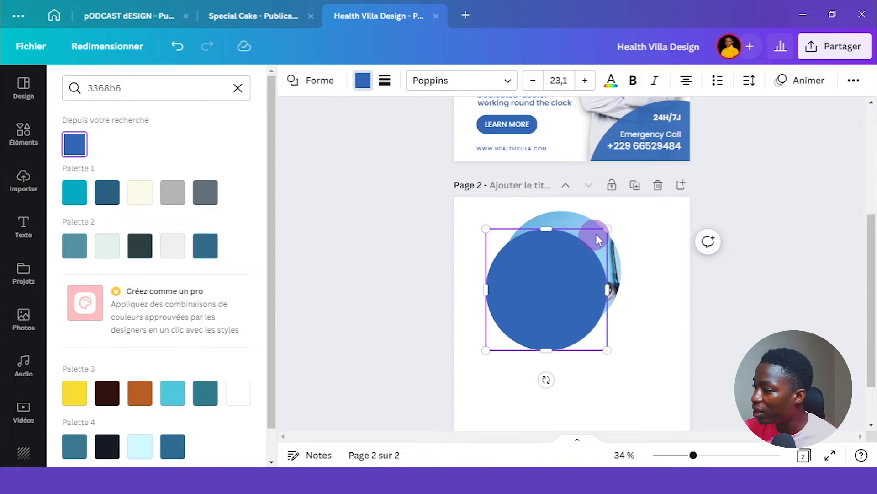
# Set the blue circle's transparency to 79 and place it exactly over the circular photo
pyautogui.click(854, 81)
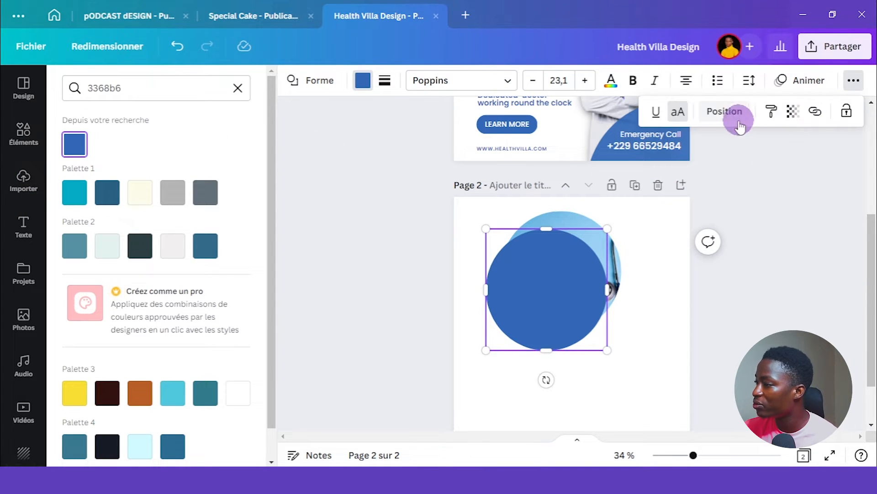
pyautogui.click(793, 111)
pyautogui.moveTo(772, 164); pyautogui.dragTo(766, 165)
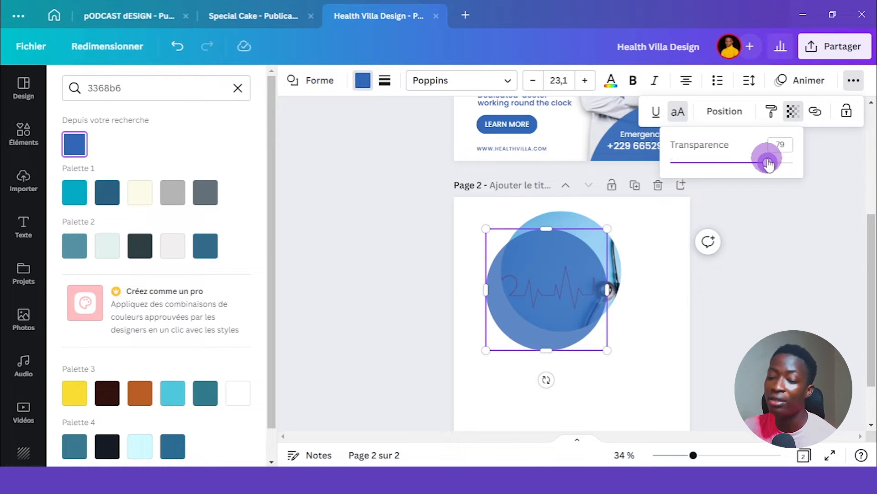
pyautogui.click(557, 296)
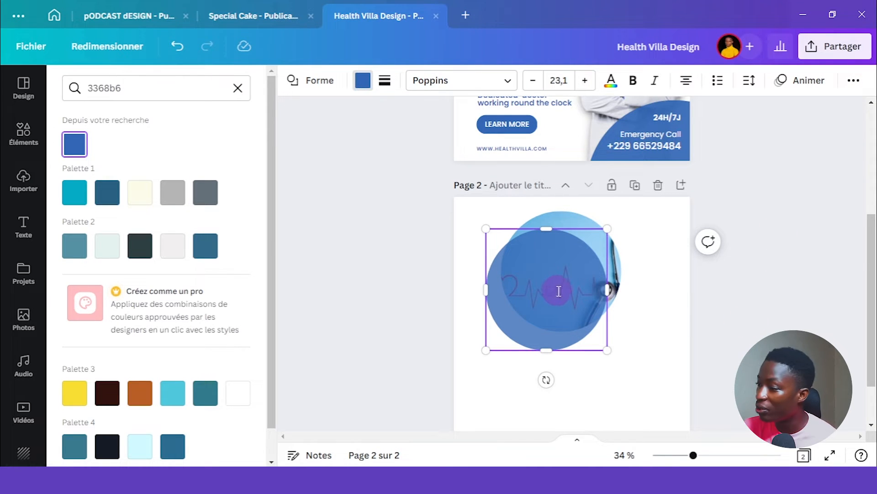
pyautogui.moveTo(547, 333); pyautogui.dragTo(559, 317)
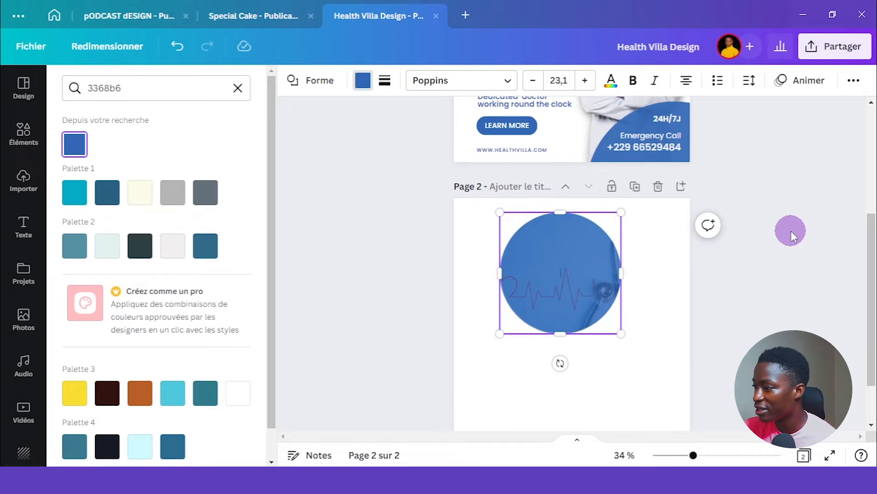
# Enlarge the circular photo and its blue overlay together to about 1445 px wide, covering the upper part of page 2
pyautogui.scroll(5, 792, 231)
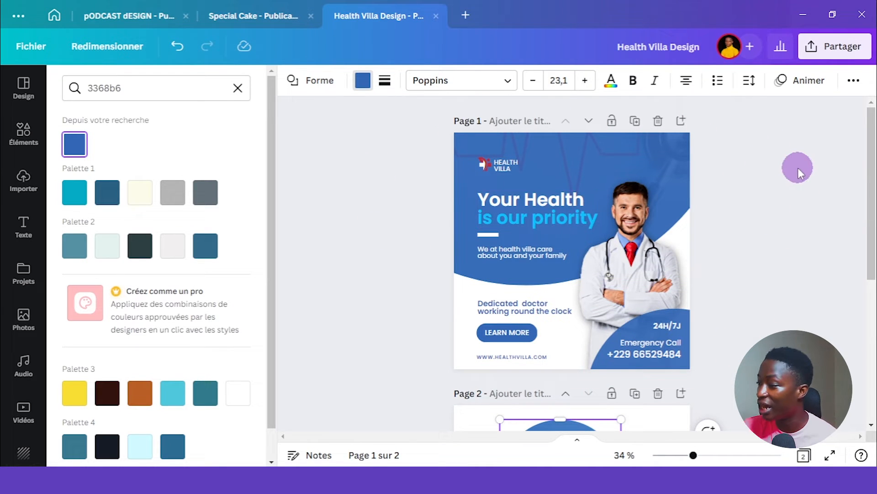
pyautogui.scroll(-5, 798, 168)
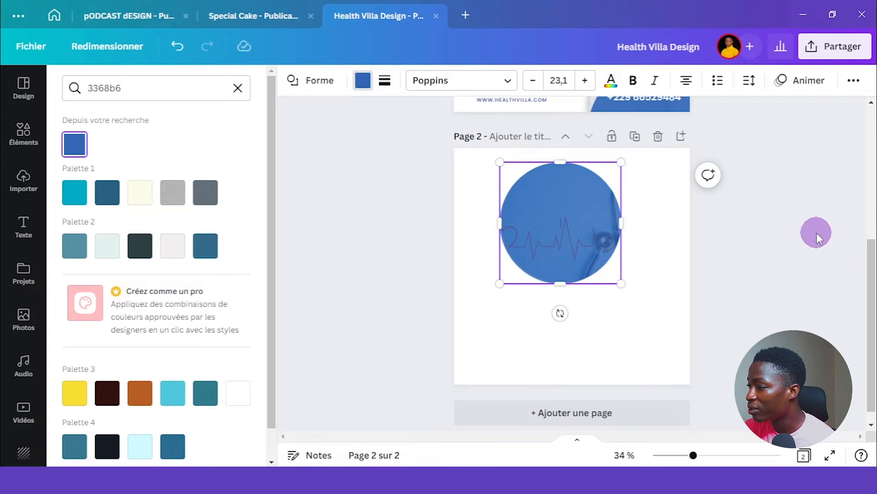
pyautogui.moveTo(499, 284); pyautogui.dragTo(384, 345)
pyautogui.moveTo(514, 308); pyautogui.dragTo(545, 212)
pyautogui.moveTo(441, 283); pyautogui.dragTo(272, 338)
pyautogui.moveTo(541, 284); pyautogui.dragTo(575, 196)
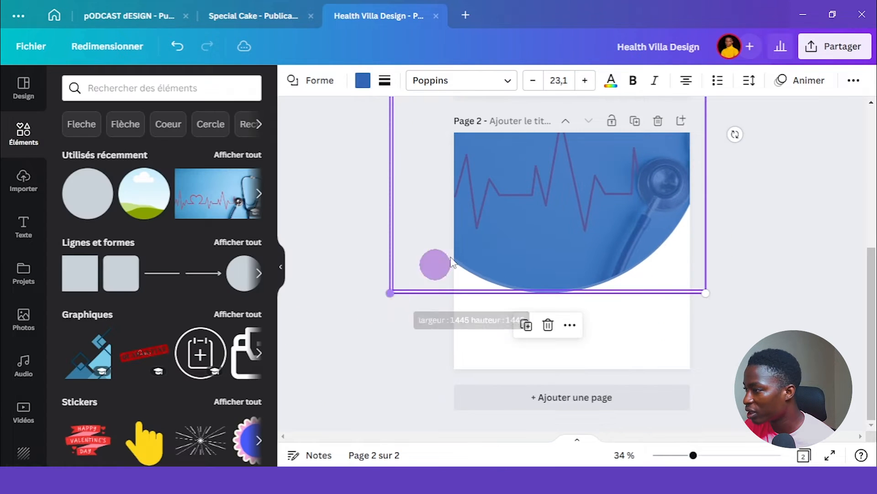
pyautogui.moveTo(451, 262); pyautogui.dragTo(452, 262)
# Align the circular photo and its blue overlay with each other by their centres
pyautogui.click(854, 80)
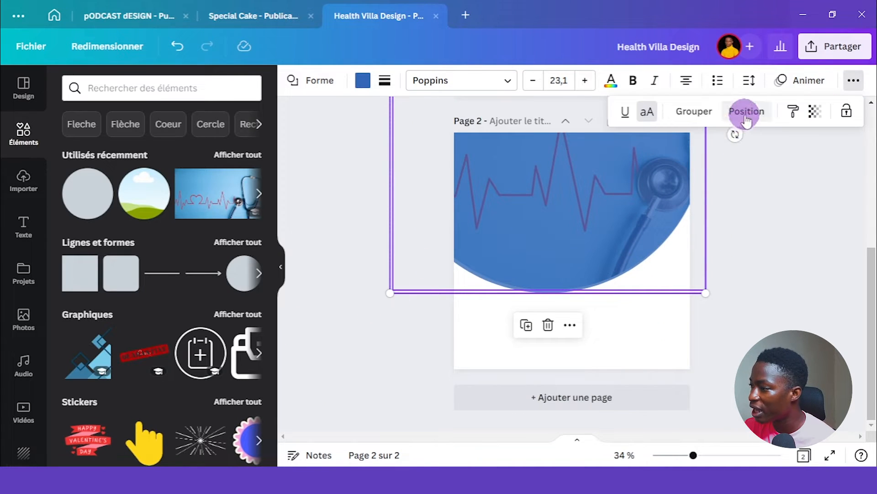
pyautogui.click(745, 114)
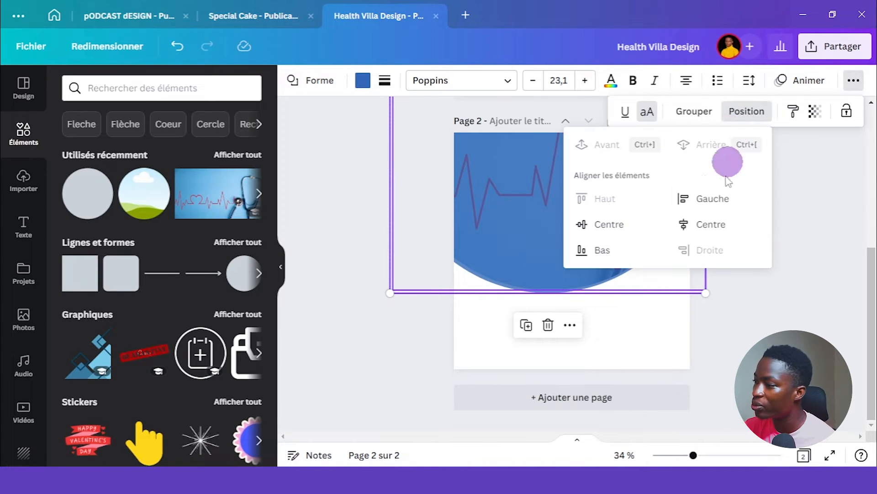
pyautogui.click(713, 229)
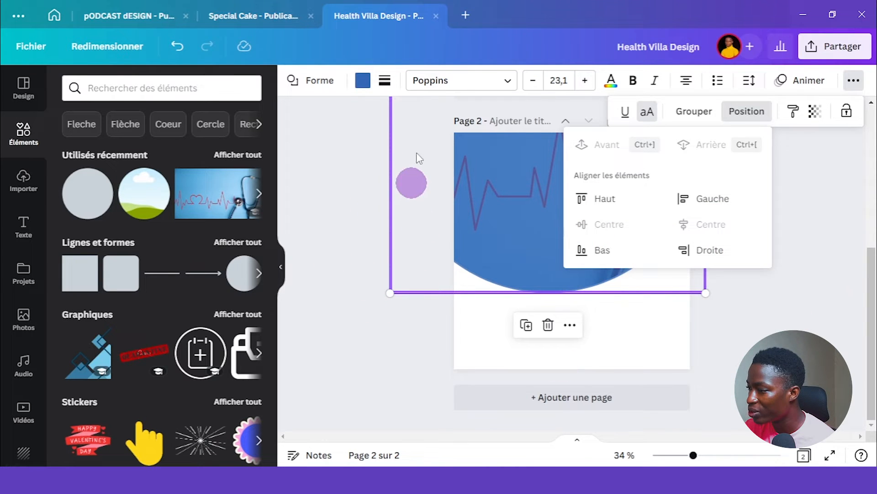
pyautogui.click(834, 283)
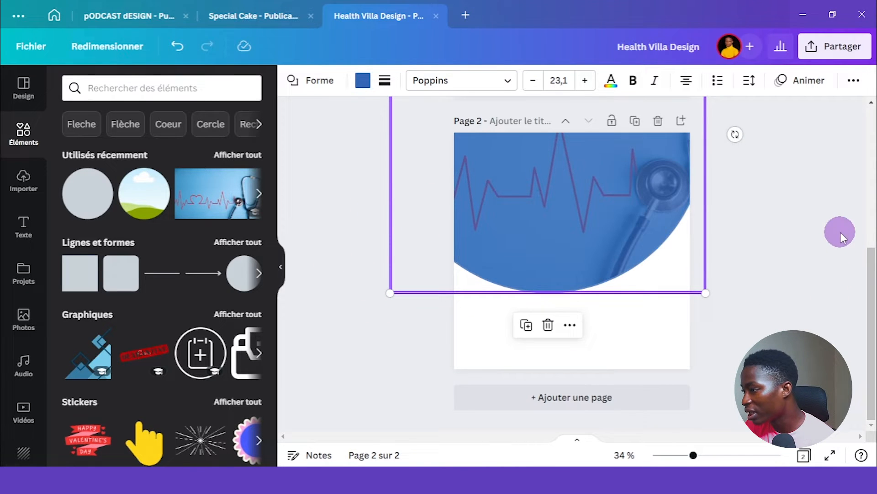
# Enlarge the circular photo and its blue overlay together a little more and shift them slightly left on page 2, matching page 1
pyautogui.scroll(3, 841, 232)
pyautogui.scroll(-3, 840, 232)
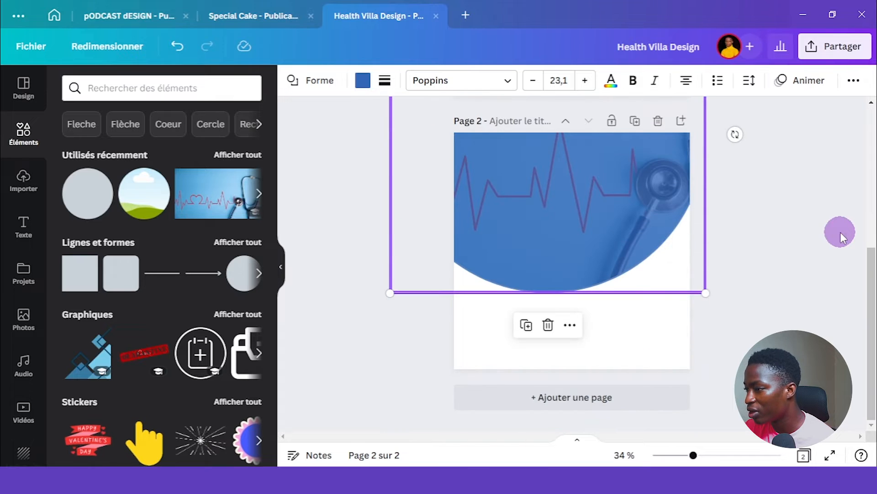
pyautogui.scroll(5, 856, 225)
pyautogui.scroll(-5, 859, 230)
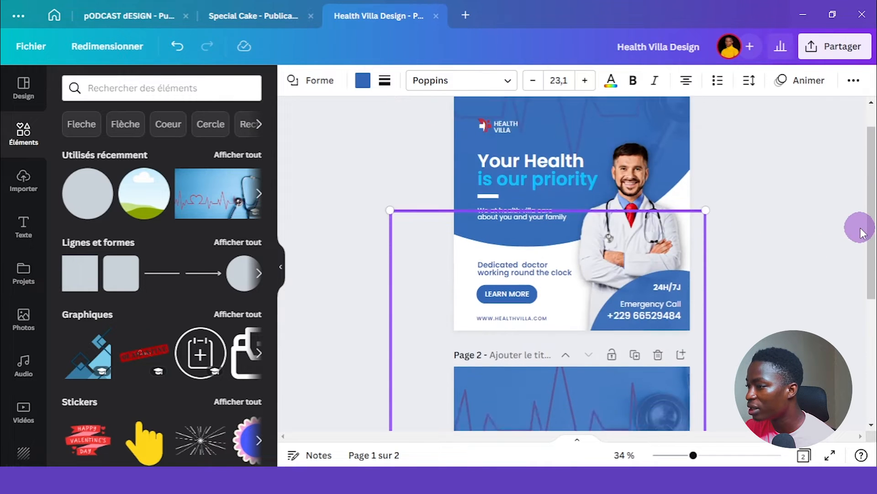
pyautogui.moveTo(712, 292); pyautogui.dragTo(750, 303)
pyautogui.moveTo(640, 245); pyautogui.dragTo(628, 232)
pyautogui.scroll(5, 858, 209)
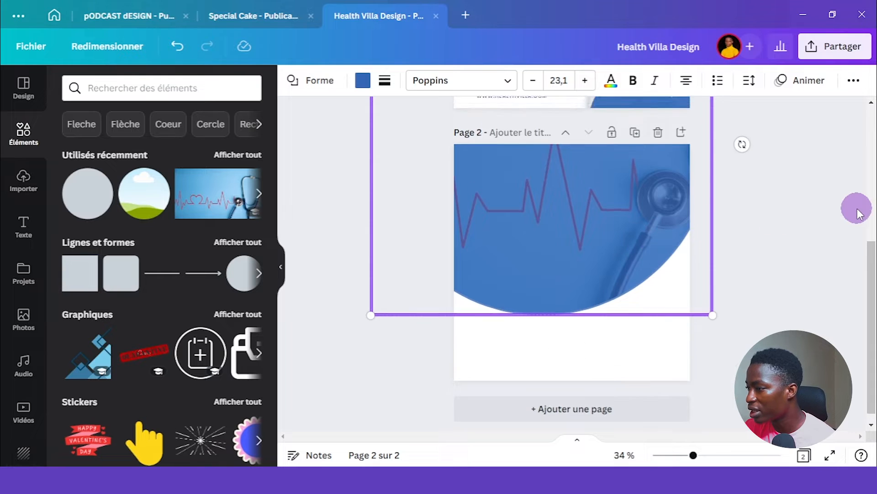
pyautogui.scroll(-4, 859, 214)
pyautogui.click(790, 239)
# Set the transparency of the blue circle overlay on page 2 to 85
pyautogui.click(486, 225)
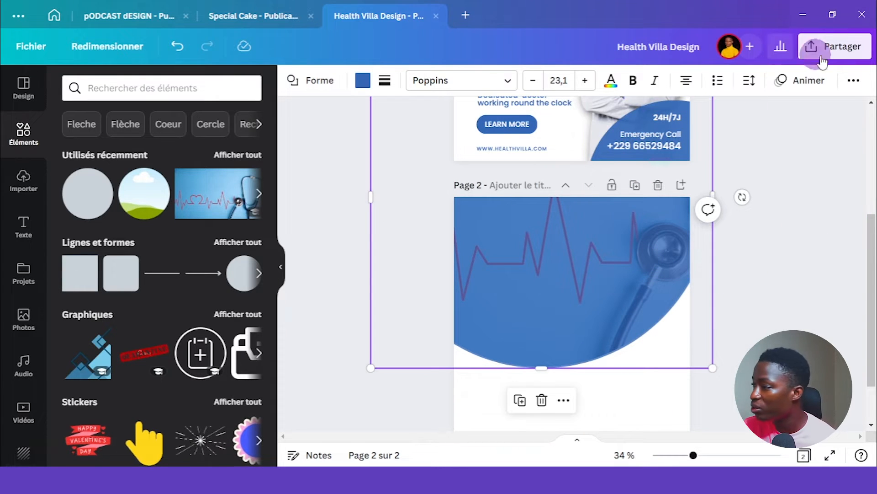
pyautogui.click(851, 82)
pyautogui.click(793, 111)
pyautogui.click(781, 144)
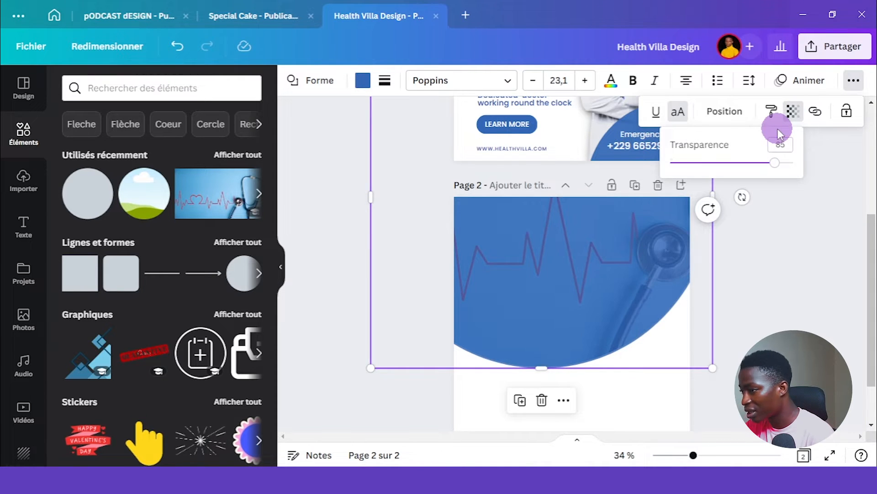
pyautogui.click(724, 199)
# Search the photo library for "doctor" and browse for a portrait like the doctor on page 1
pyautogui.scroll(5, 724, 199)
pyautogui.moveTo(575, 176); pyautogui.dragTo(624, 238)
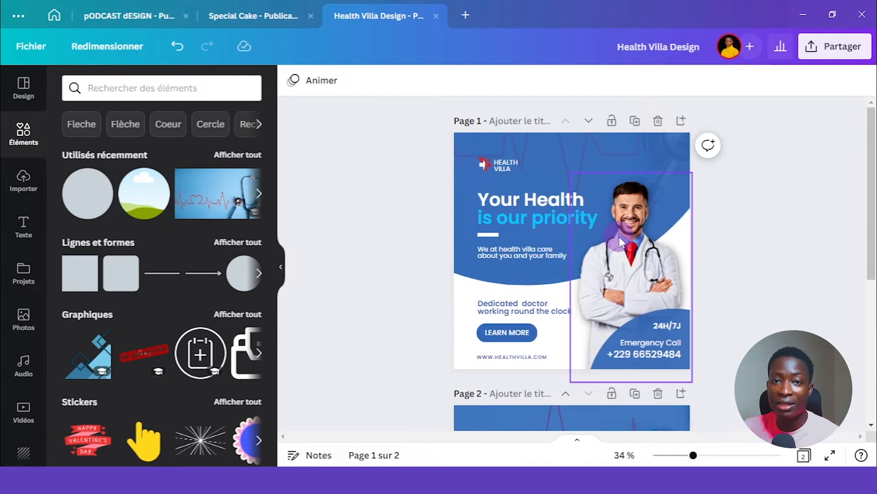
pyautogui.moveTo(619, 270); pyautogui.dragTo(631, 237)
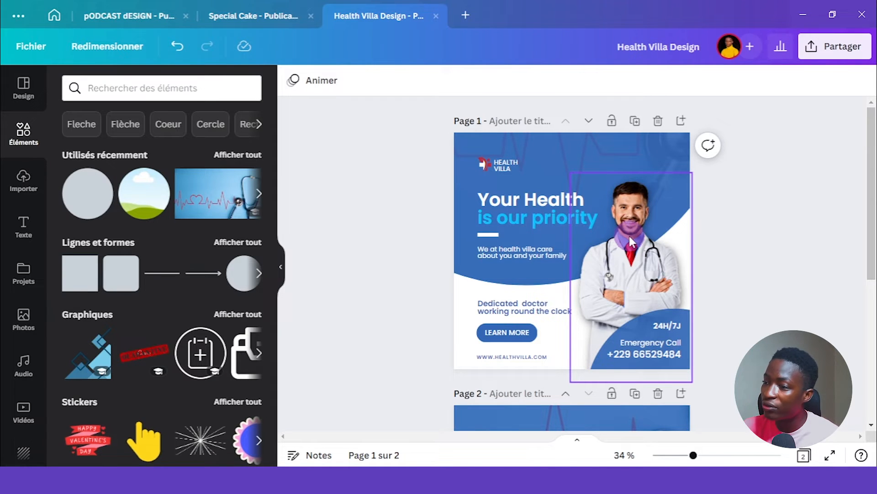
pyautogui.click(17, 324)
pyautogui.doubleClick(122, 87)
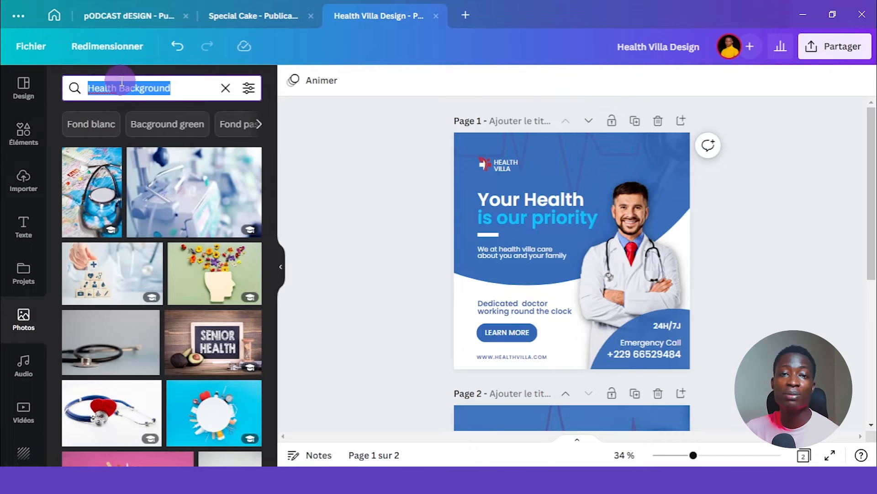
pyautogui.write('doctor')
pyautogui.press('Return')
pyautogui.scroll(-5, 150, 237)
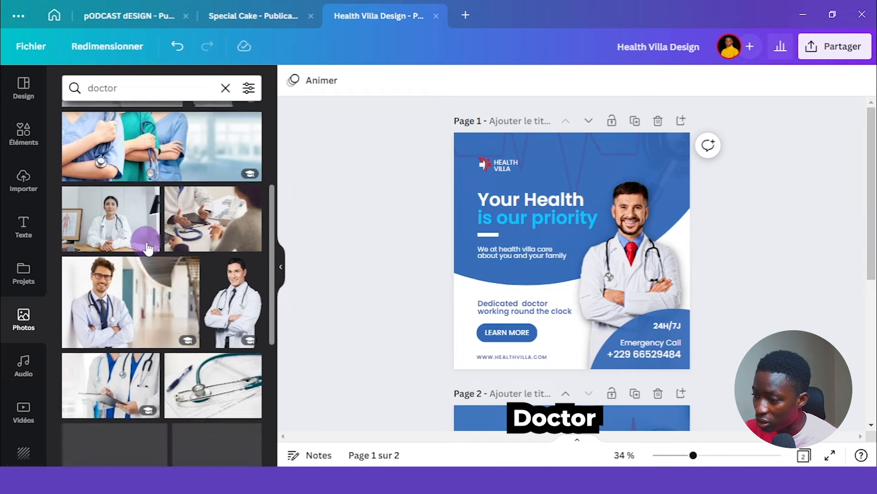
pyautogui.scroll(-10, 153, 243)
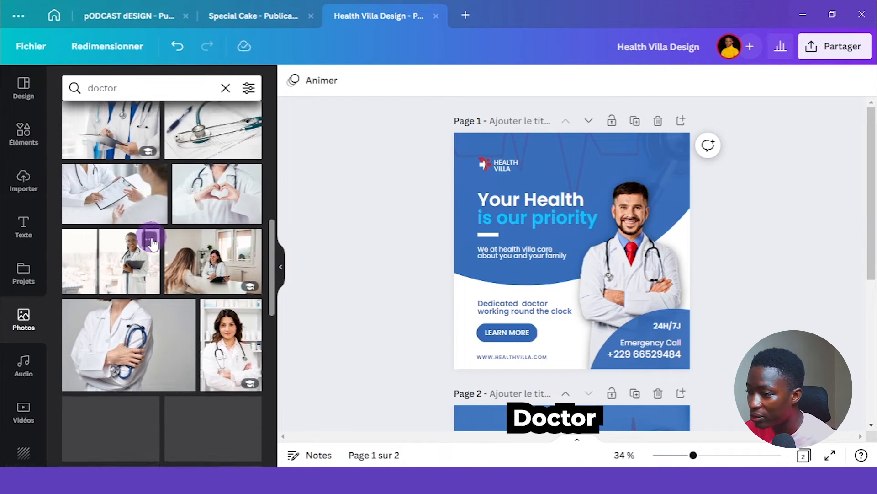
pyautogui.scroll(-5, 153, 240)
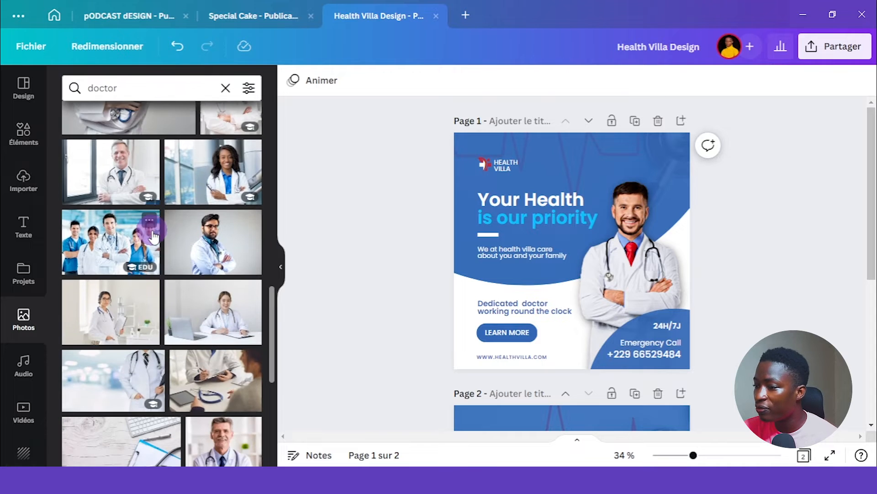
pyautogui.scroll(-3, 153, 235)
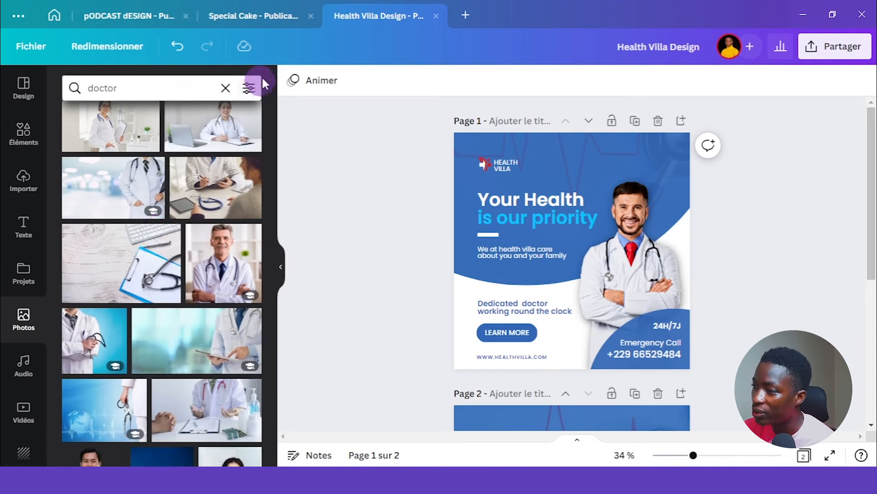
# Filter the doctor photo results to cut-outs only
pyautogui.click(249, 90)
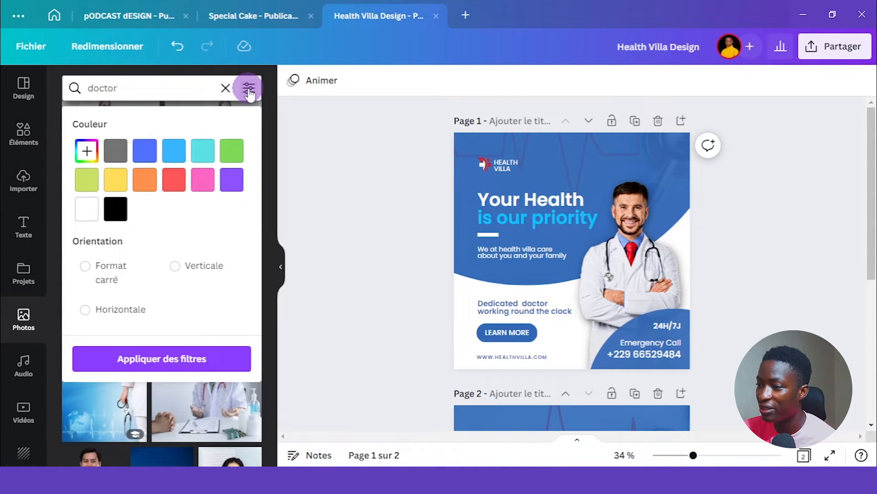
pyautogui.scroll(-3, 155, 245)
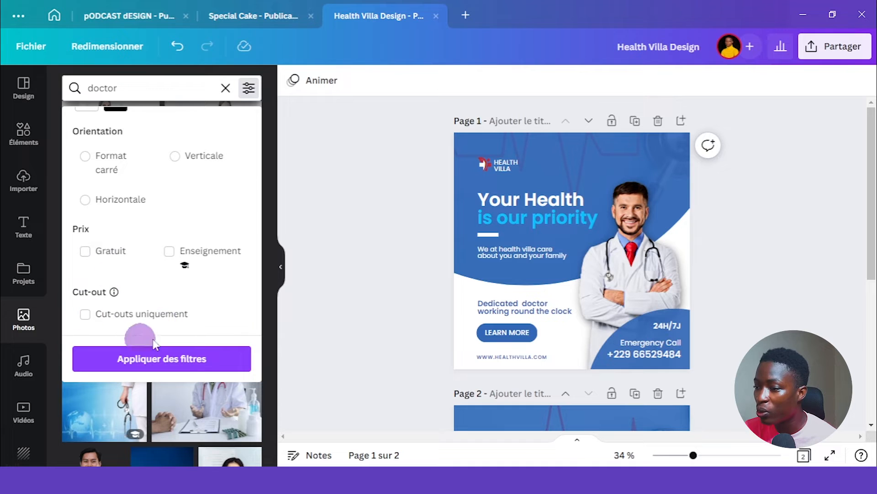
pyautogui.click(138, 320)
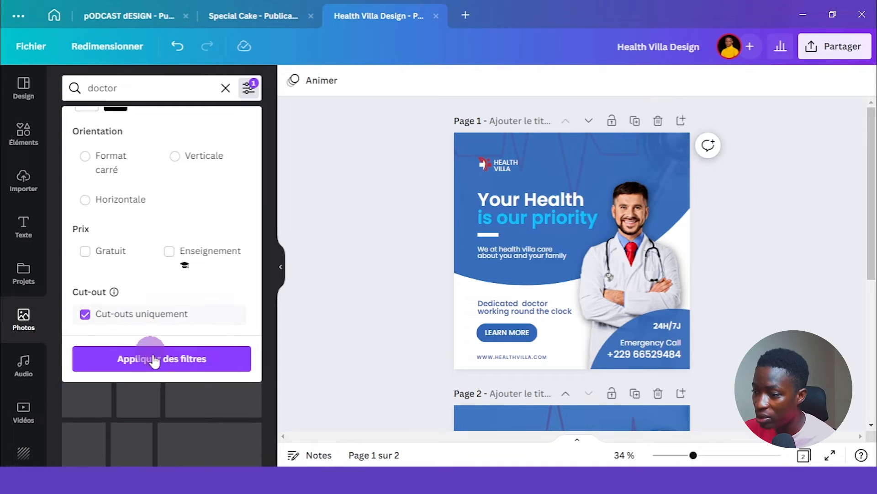
pyautogui.click(302, 320)
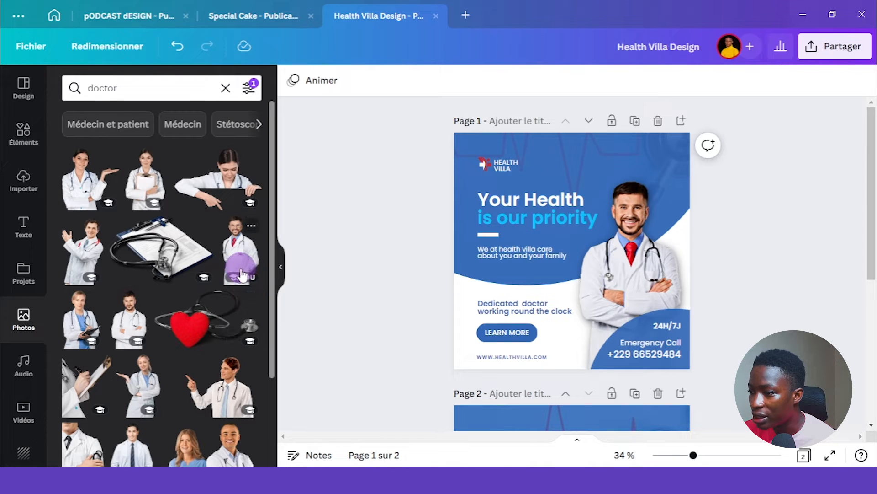
# Add the cut-out of the bearded doctor with red tie and crossed arms to page 2 and place it on the page's right side
pyautogui.scroll(-3, 242, 274)
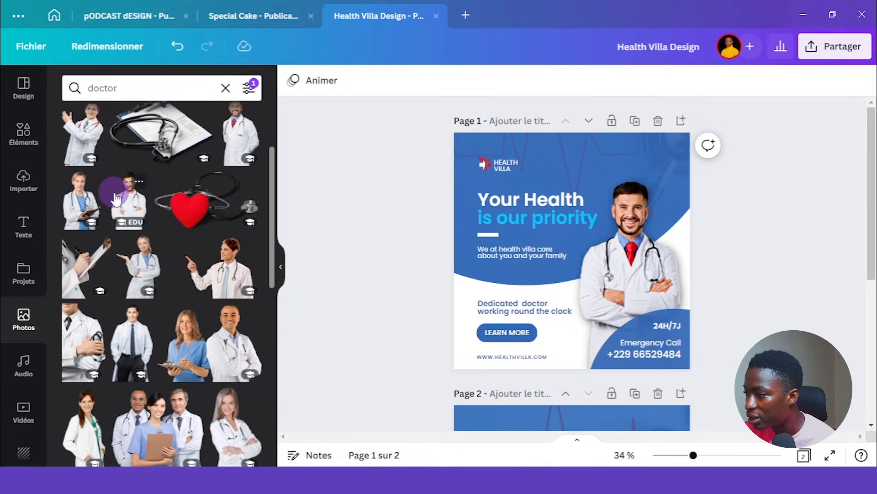
pyautogui.scroll(-3, 137, 302)
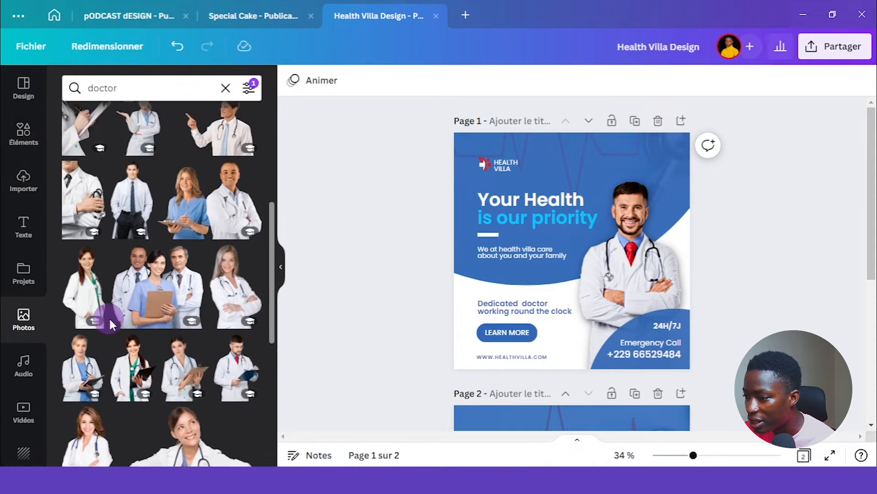
pyautogui.scroll(-5, 109, 322)
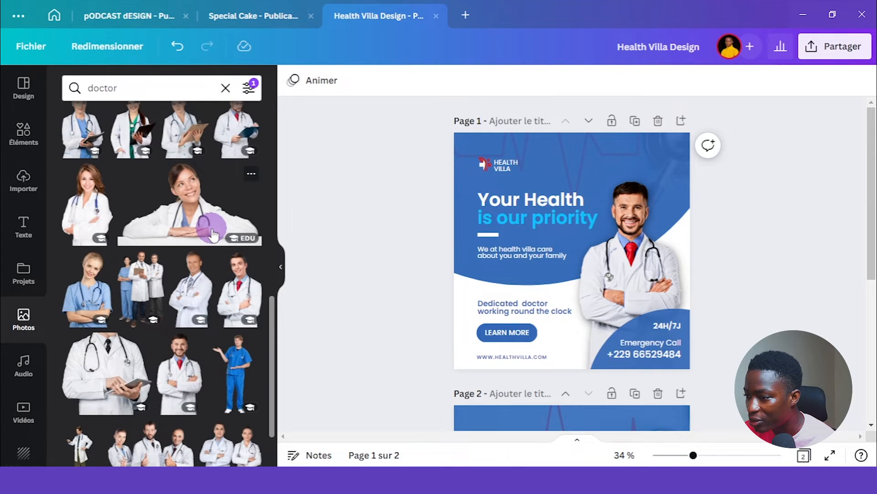
pyautogui.scroll(-1, 214, 234)
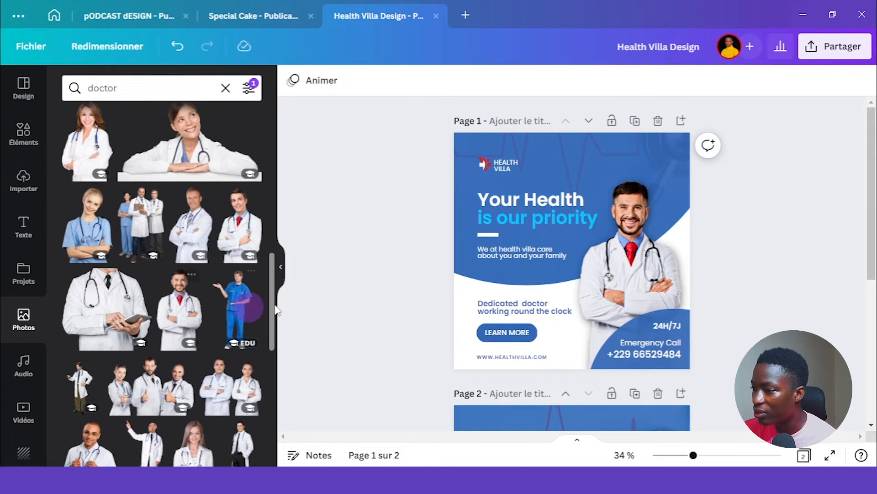
pyautogui.scroll(-4, 429, 318)
pyautogui.click(185, 312)
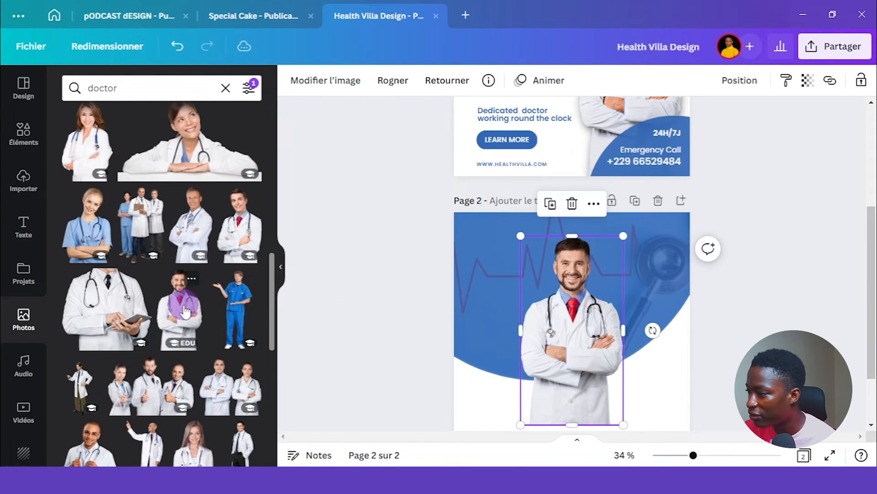
pyautogui.scroll(-2, 767, 282)
pyautogui.moveTo(570, 308); pyautogui.dragTo(624, 311)
pyautogui.click(794, 248)
# Shrink the doctor cut-out slightly and reposition it near the right edge of page 2, using page 1 as reference
pyautogui.scroll(5, 794, 248)
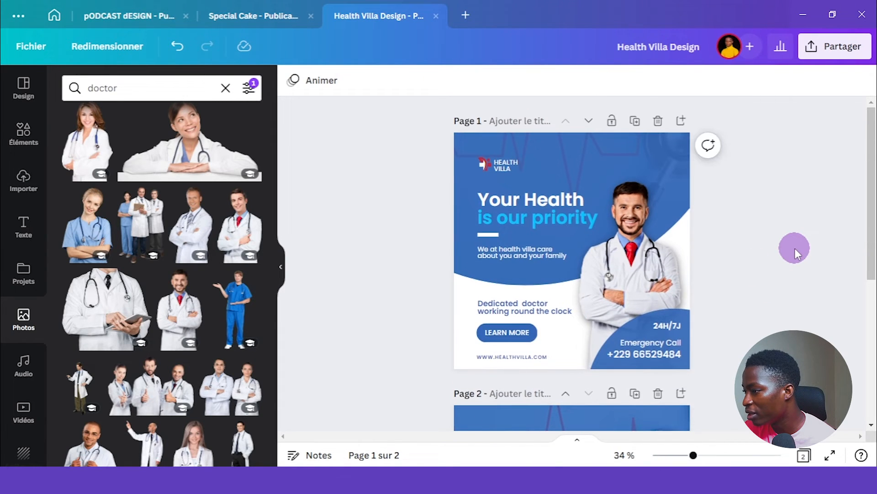
pyautogui.scroll(-5, 794, 248)
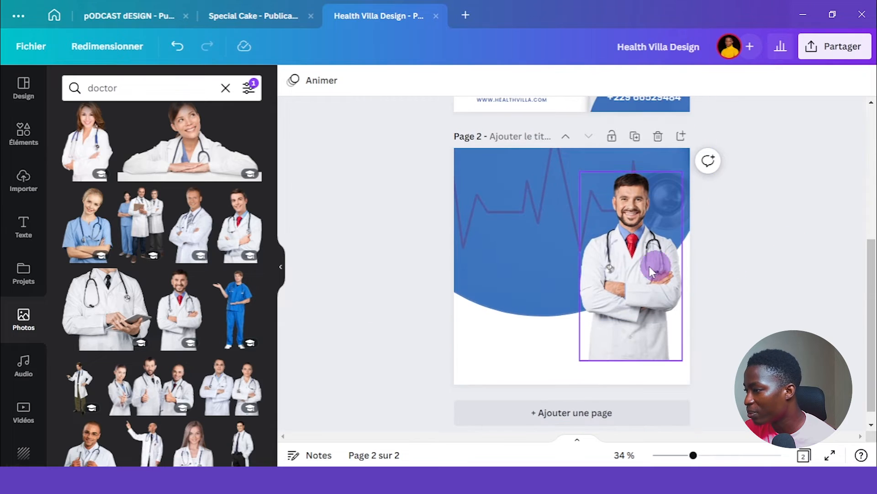
pyautogui.click(605, 194)
pyautogui.moveTo(659, 270); pyautogui.dragTo(657, 271)
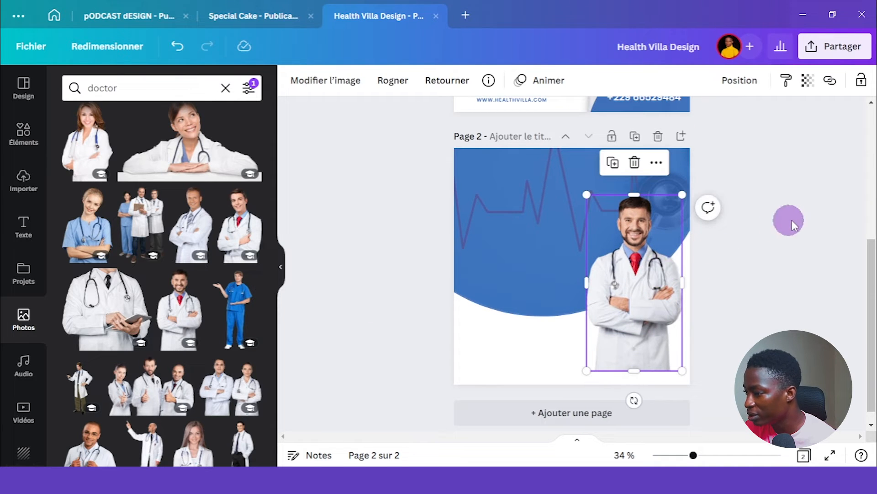
pyautogui.click(792, 220)
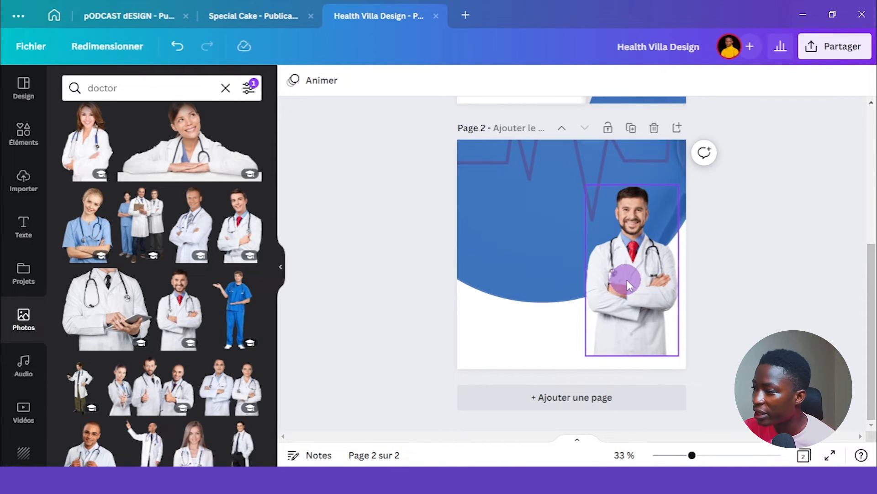
# Apply the Déposer (drop) shadow effect to the doctor cut-out on page 2
pyautogui.click(627, 280)
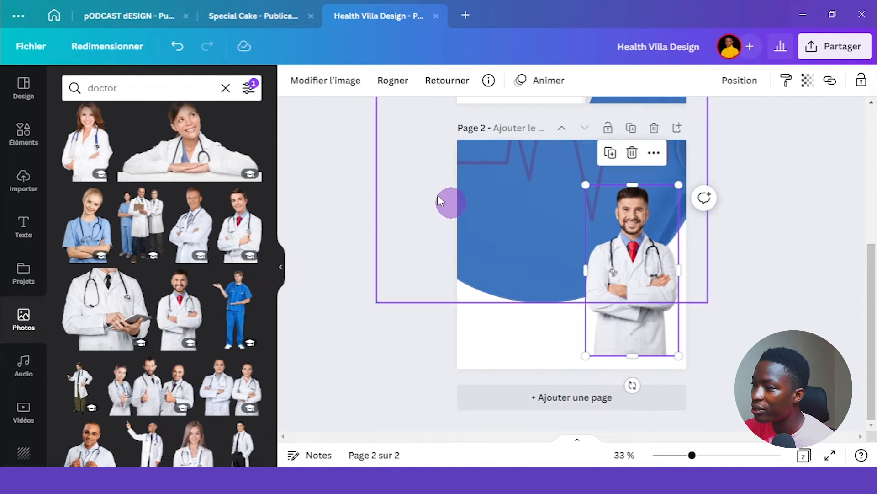
pyautogui.click(332, 81)
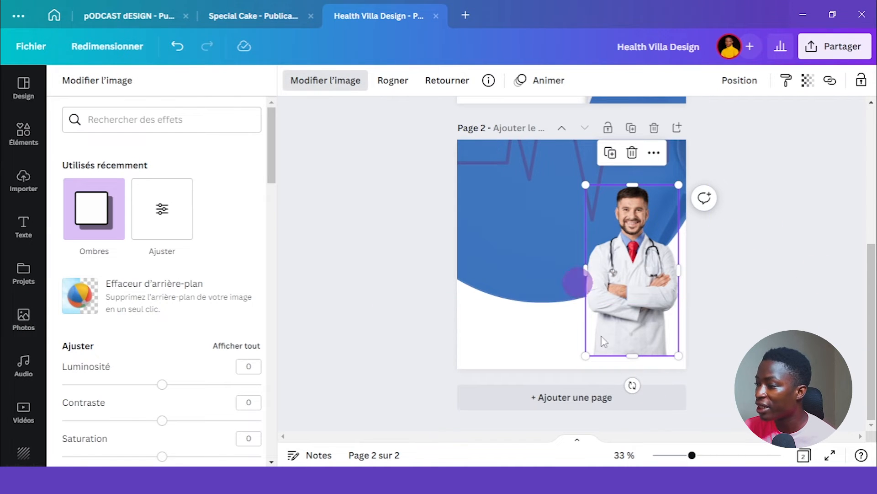
pyautogui.scroll(5, 862, 216)
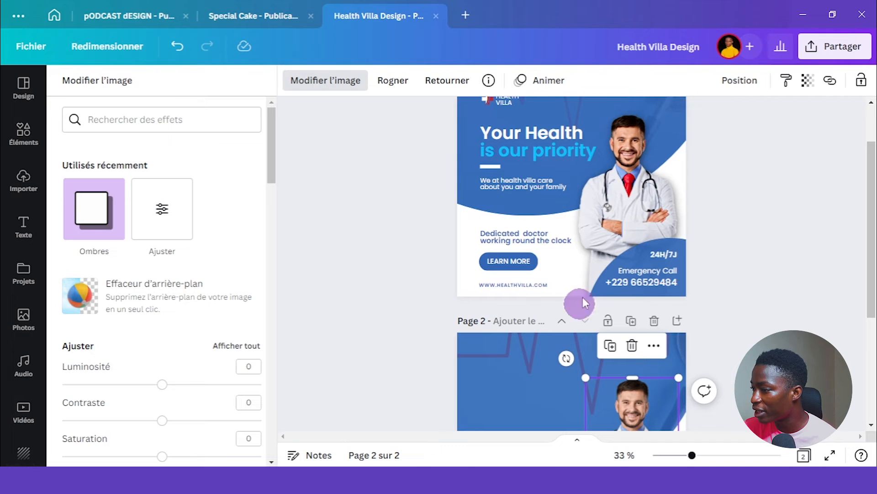
pyautogui.scroll(-3, 792, 222)
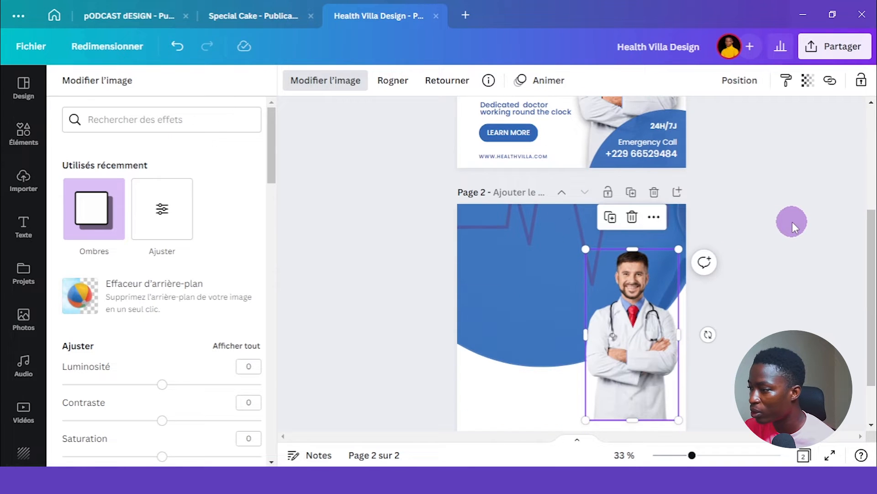
pyautogui.click(99, 218)
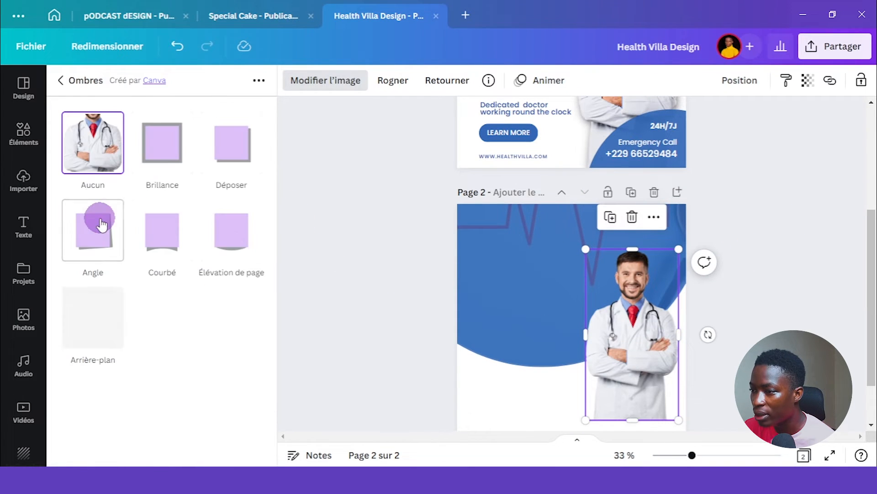
pyautogui.click(227, 143)
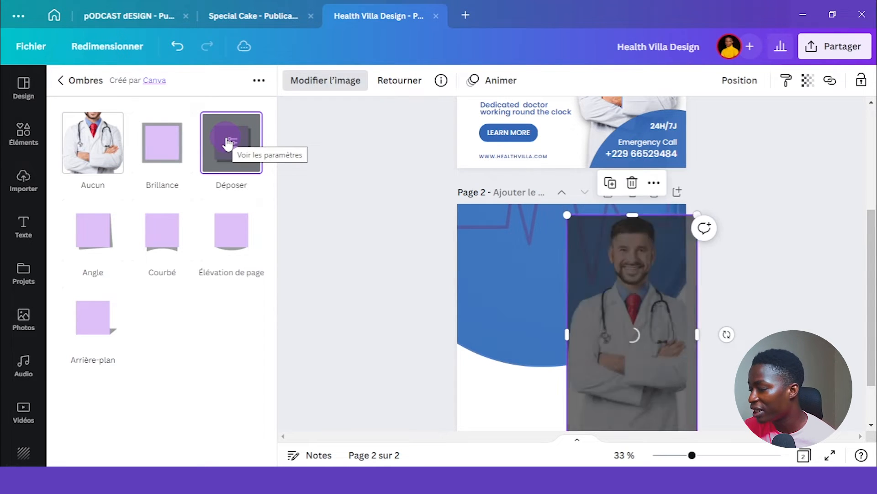
# Set the doctor's drop-shadow blur (Flou) to 11 and apply the shadow settings
pyautogui.scroll(1, 821, 210)
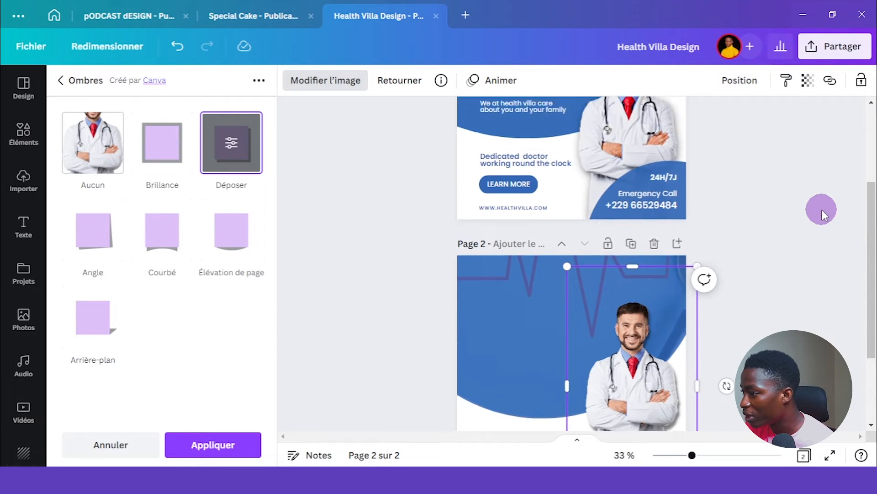
pyautogui.scroll(-3, 821, 210)
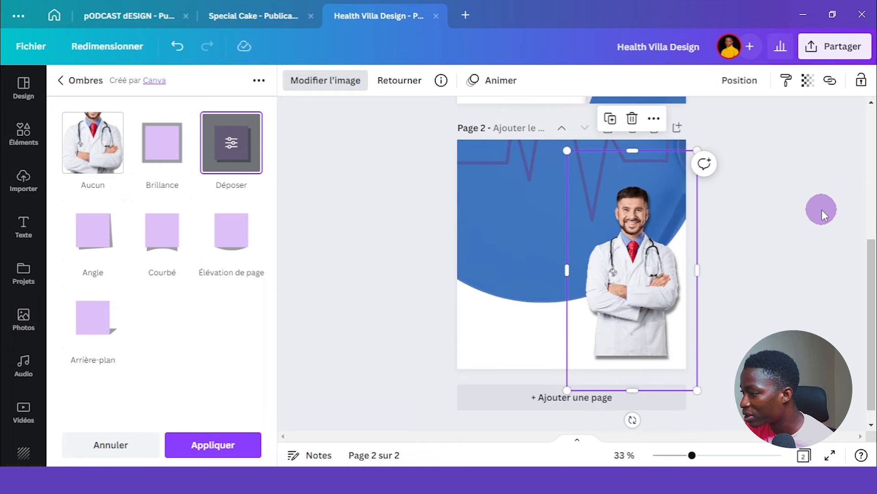
pyautogui.click(230, 147)
pyautogui.moveTo(151, 297)
pyautogui.mouseDown()
pyautogui.moveTo(125, 297)
pyautogui.moveTo(143, 298)
pyautogui.mouseUp()
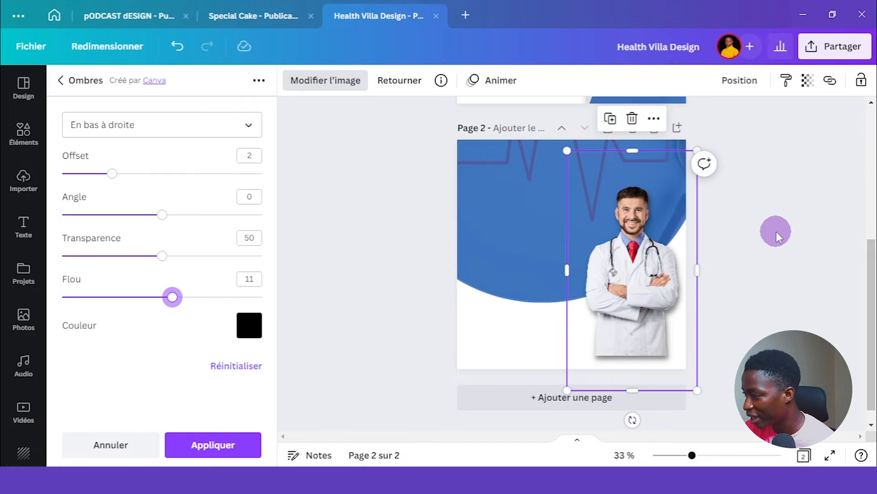
pyautogui.click(252, 459)
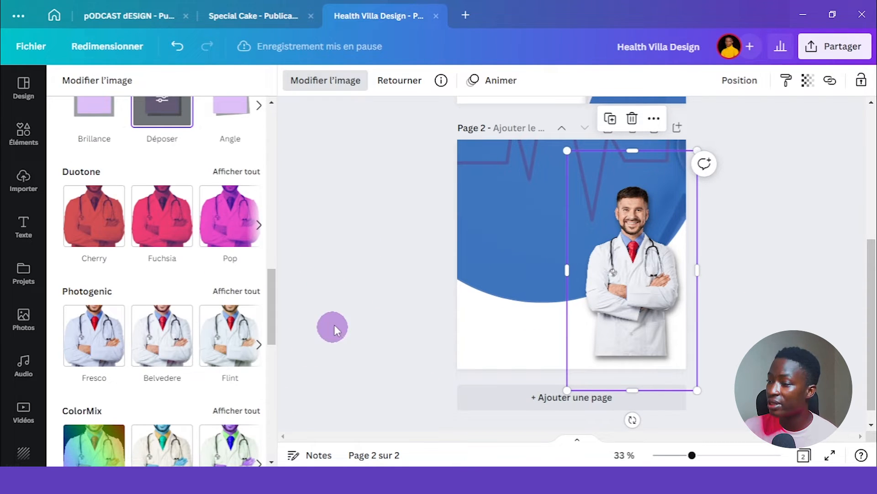
# Enlarge the doctor cut-out on page 2 so the coat runs past the page's lower edge
pyautogui.click(725, 274)
pyautogui.click(640, 274)
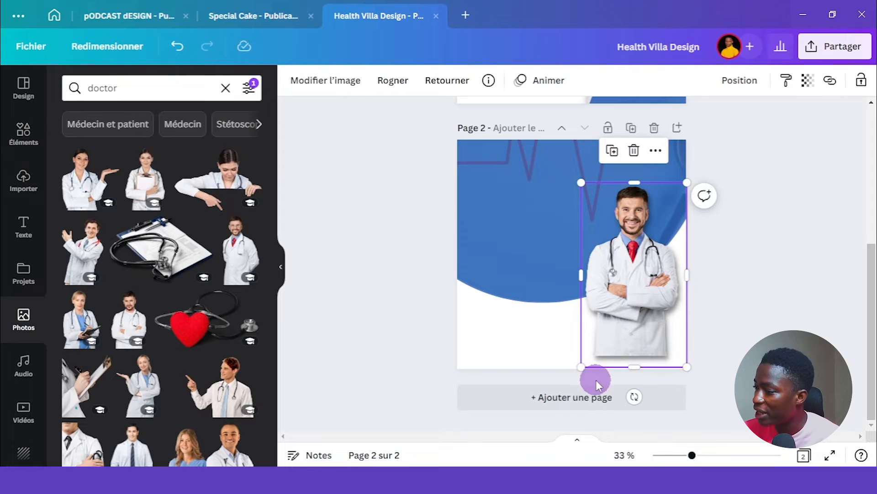
pyautogui.moveTo(583, 366); pyautogui.dragTo(569, 386)
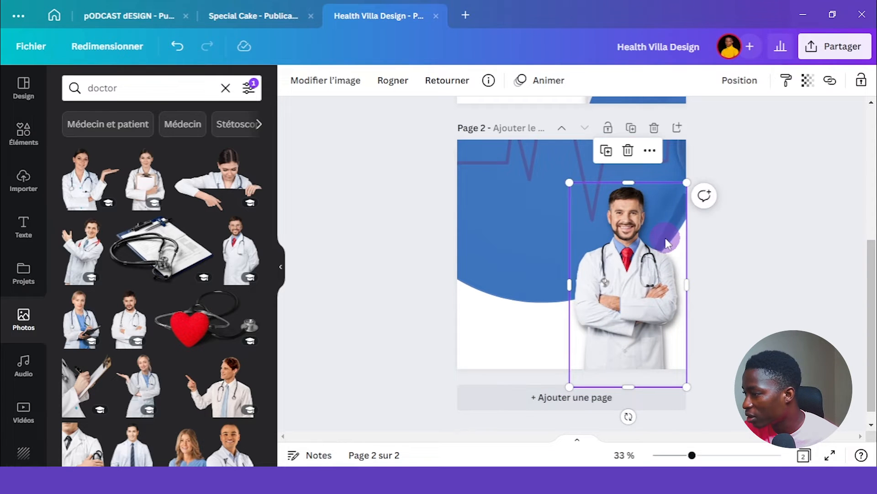
pyautogui.click(737, 215)
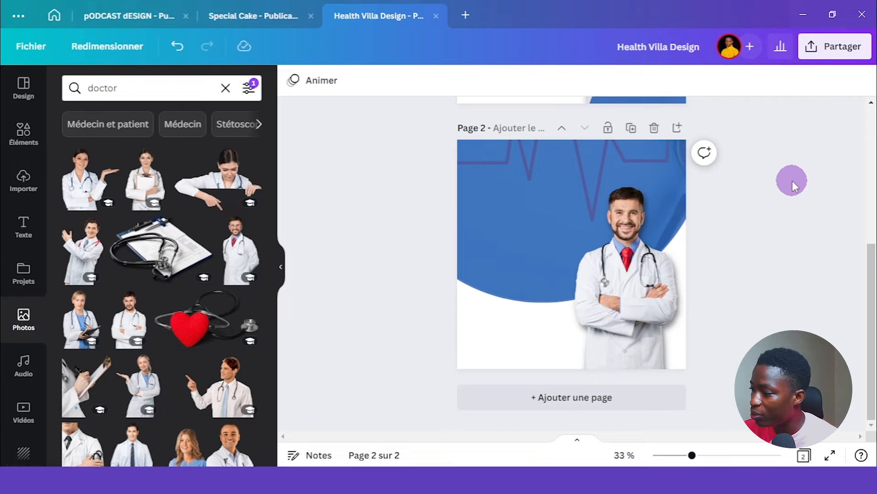
# Duplicate the large blue curved shape on page 2 and place the copy over the lower-right corner, covering the doctor's coat, as on page 1
pyautogui.scroll(5, 792, 181)
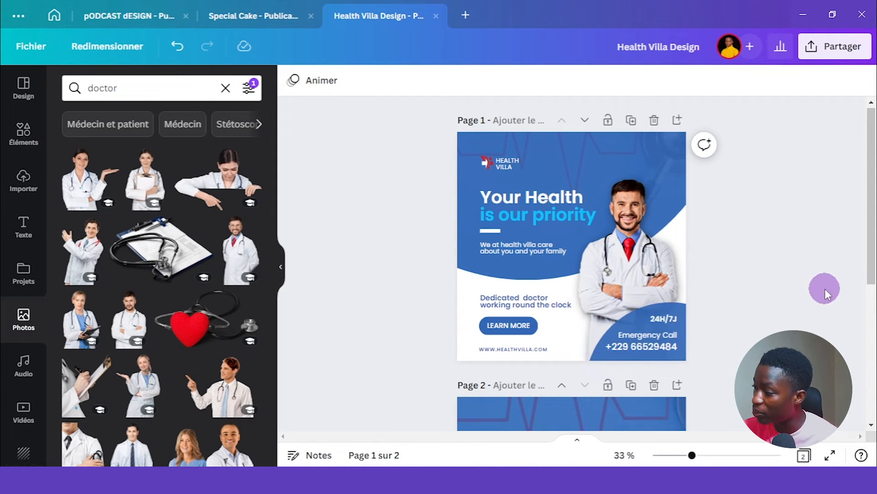
pyautogui.scroll(-5, 825, 288)
pyautogui.click(484, 225)
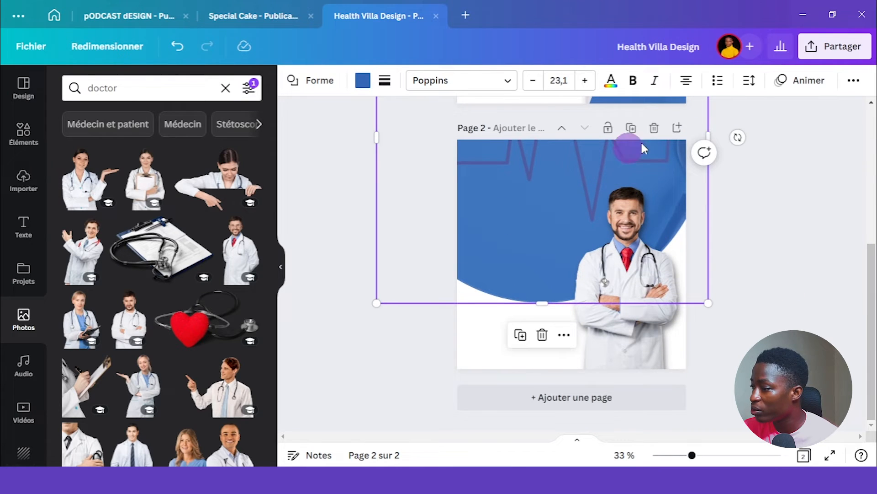
pyautogui.click(520, 335)
pyautogui.moveTo(713, 144); pyautogui.dragTo(531, 250)
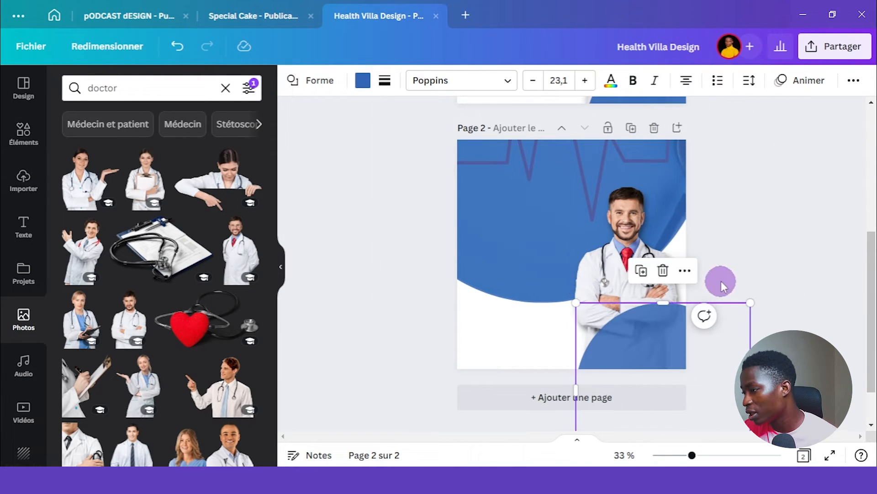
pyautogui.click(755, 245)
# Compare page 2's curved shapes and doctor placement with page 1, and examine page 1's headline and text blocks
pyautogui.scroll(5, 764, 234)
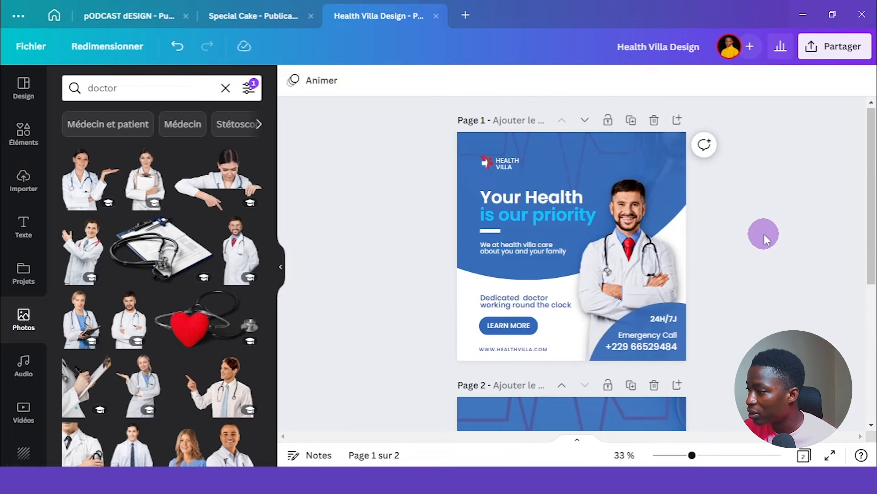
pyautogui.scroll(-5, 764, 234)
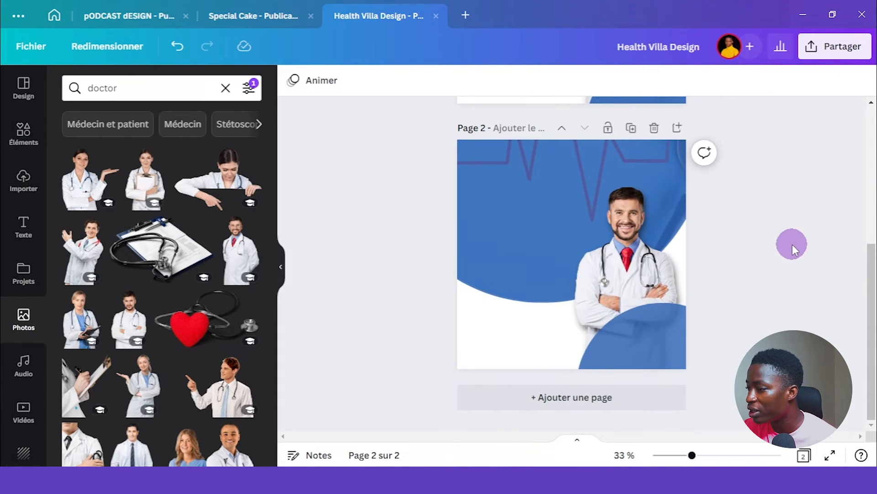
pyautogui.scroll(5, 792, 244)
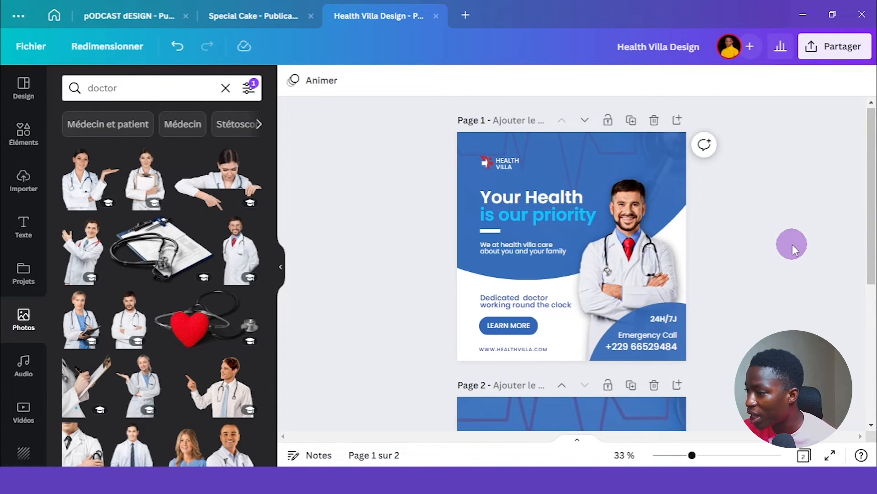
pyautogui.scroll(-1, 743, 161)
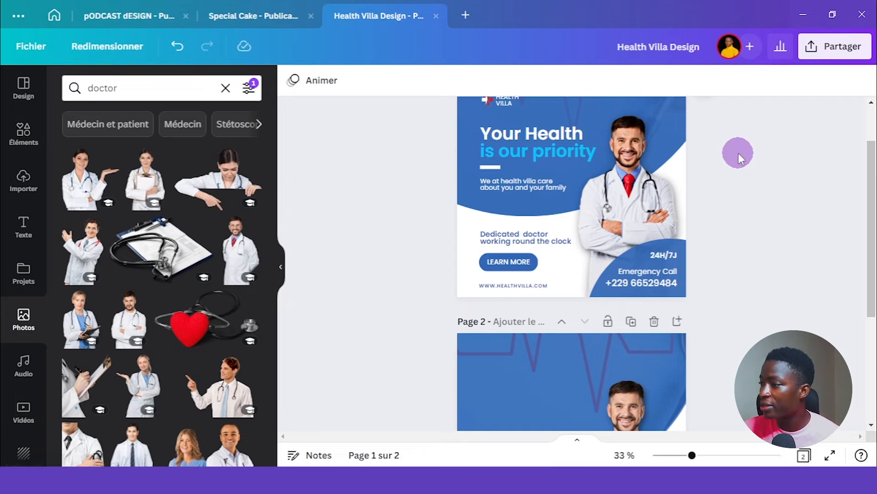
pyautogui.scroll(1, 744, 160)
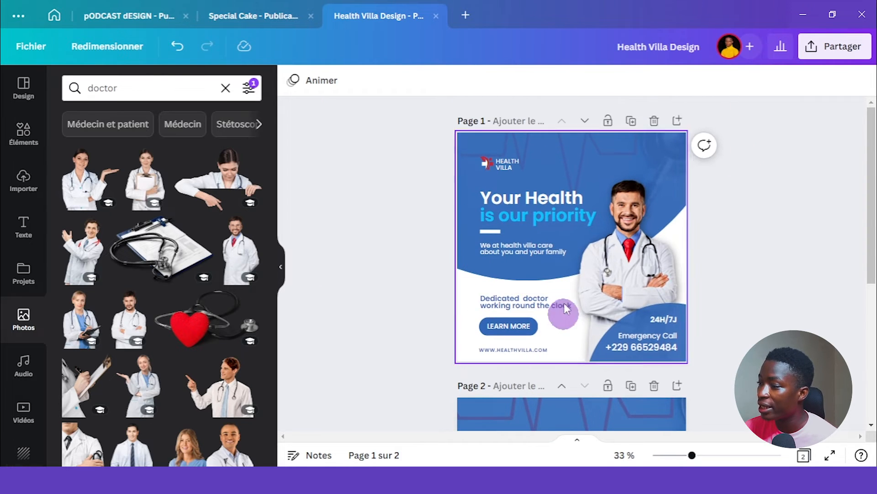
pyautogui.scroll(-2, 871, 330)
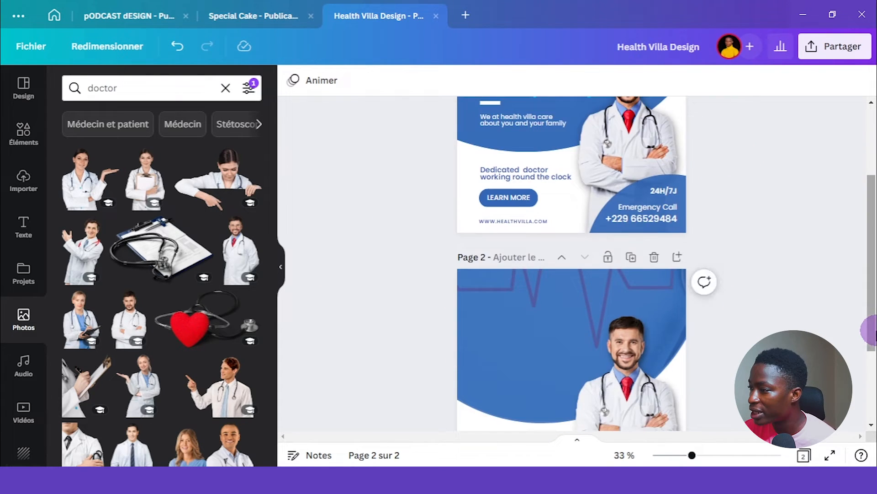
pyautogui.scroll(1, 871, 330)
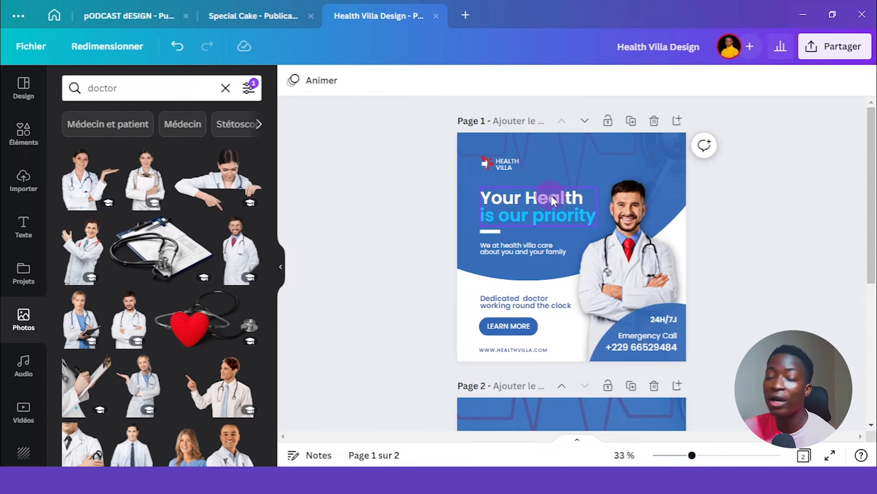
pyautogui.scroll(-5, 750, 249)
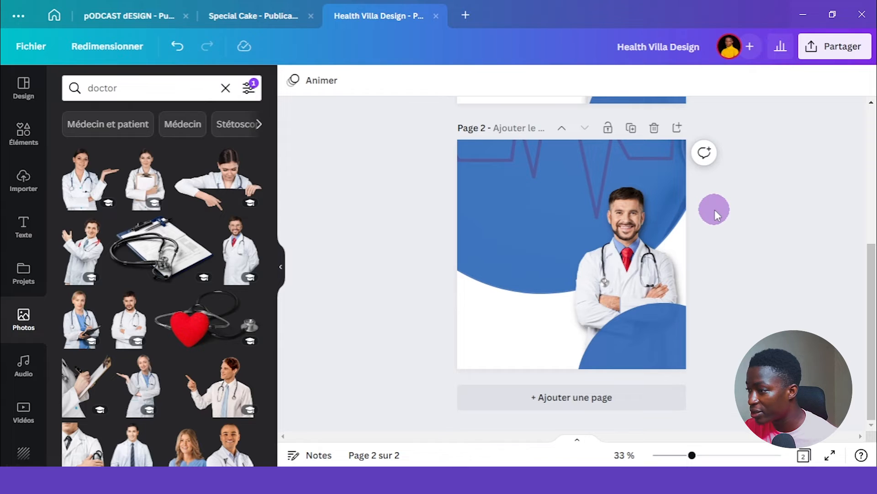
# Add a text box over page 2's blue area and format it in bold Poppins Medium
pyautogui.press('t')
pyautogui.moveTo(519, 248); pyautogui.dragTo(435, 243)
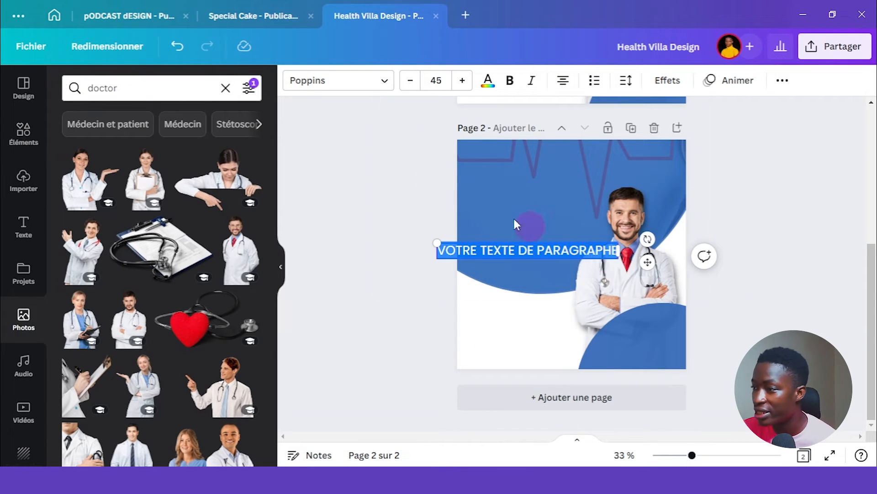
pyautogui.click(358, 80)
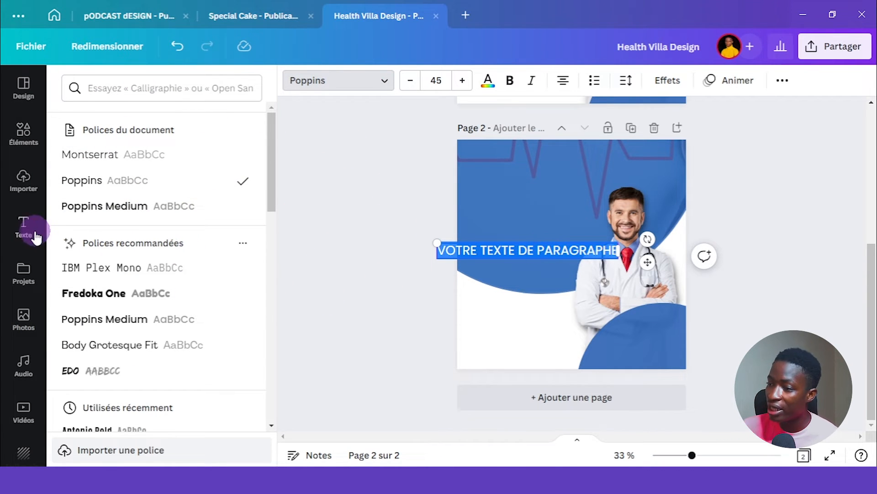
pyautogui.scroll(5, 368, 232)
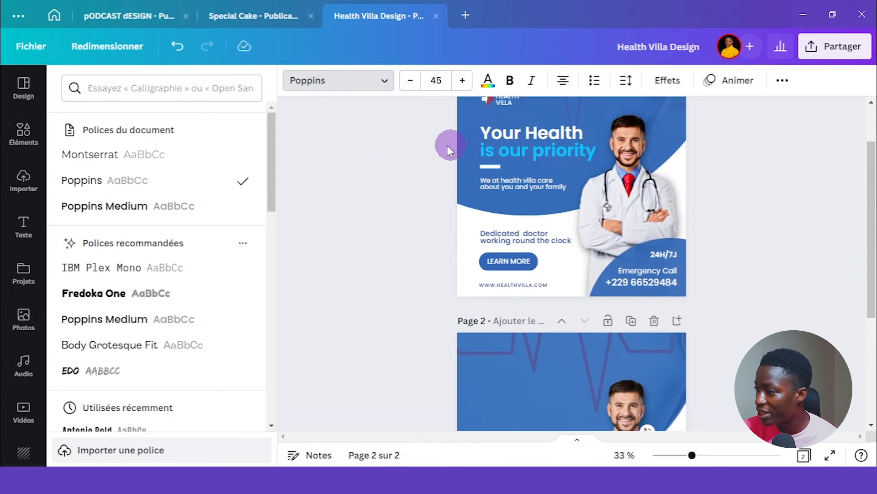
pyautogui.click(109, 208)
pyautogui.scroll(-5, 438, 192)
pyautogui.click(508, 87)
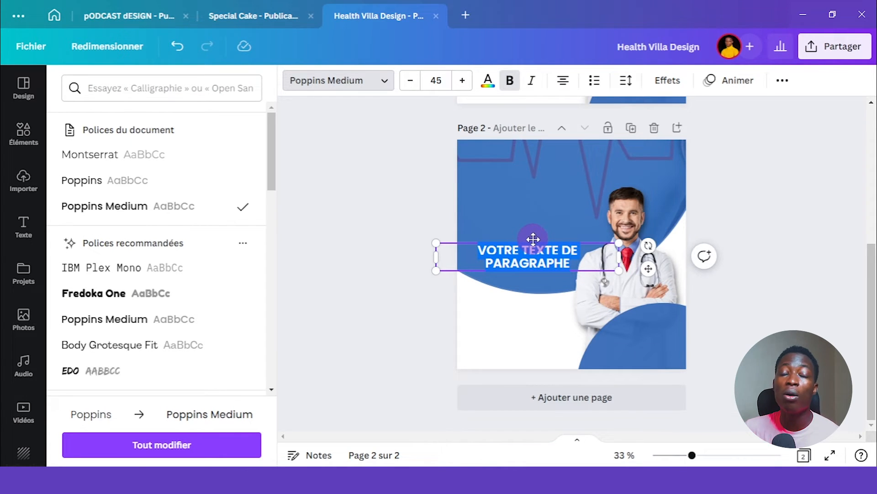
# Replace the placeholder with "Your Health" and "is our priority" on two left-aligned lines, and place it on the blue area beside the doctor
pyautogui.press('BackSpace')
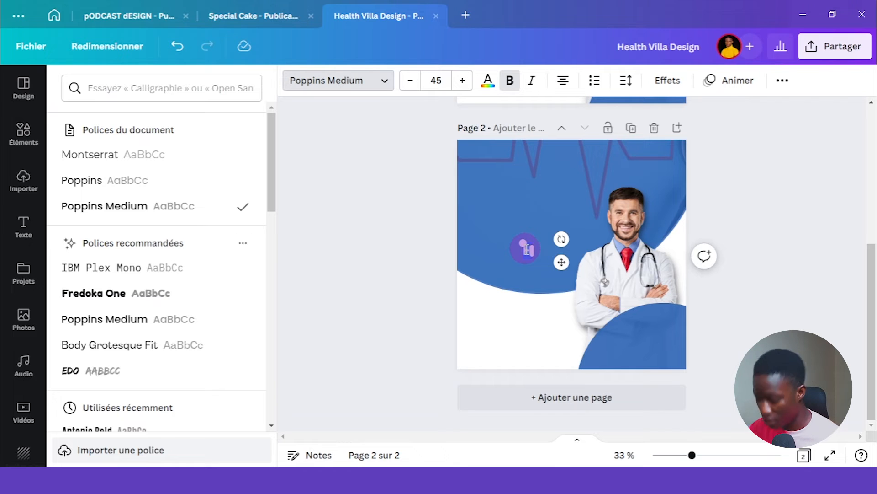
pyautogui.write('Your Health')
pyautogui.write('s o')
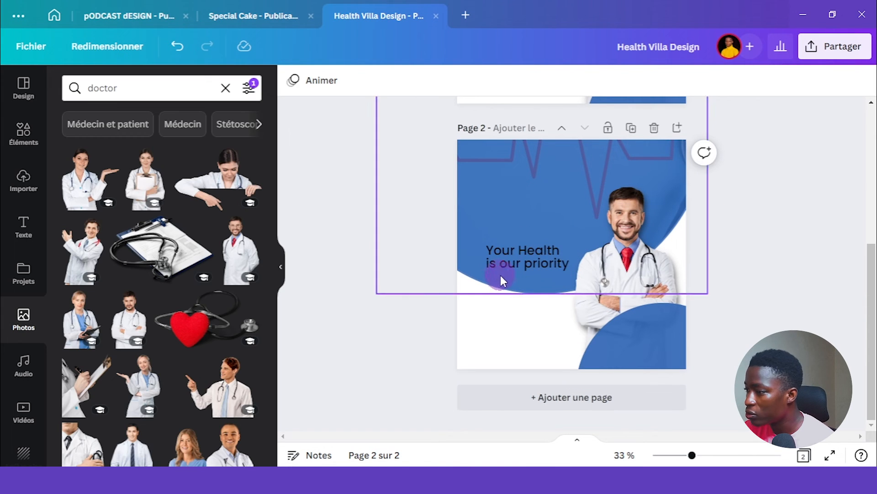
pyautogui.moveTo(518, 251); pyautogui.dragTo(502, 220)
pyautogui.click(767, 237)
# Make the page 2 headline bold and enlarge it to about size 52.6, using page 1 as reference
pyautogui.scroll(3, 767, 237)
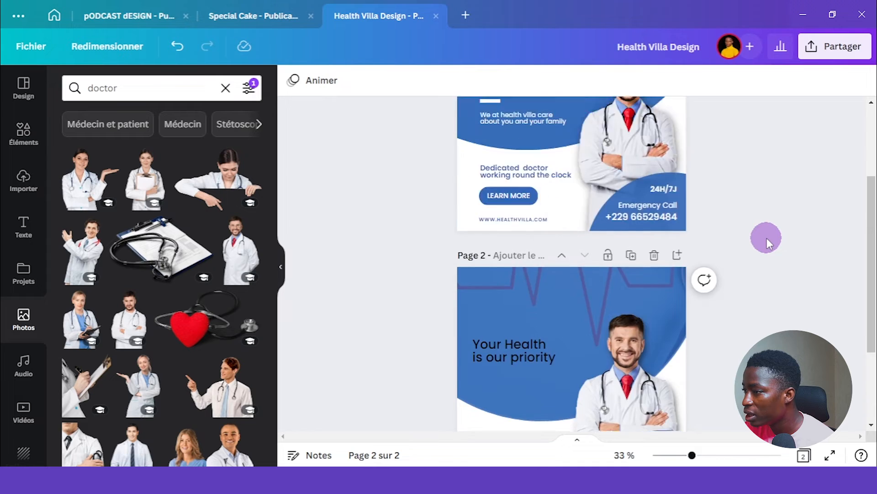
pyautogui.scroll(3, 767, 238)
pyautogui.scroll(-4, 767, 237)
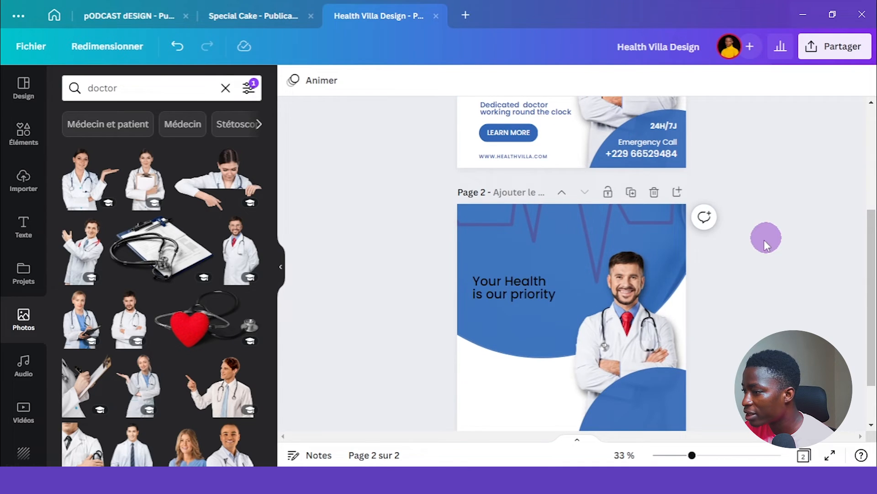
pyautogui.click(510, 281)
pyautogui.click(511, 82)
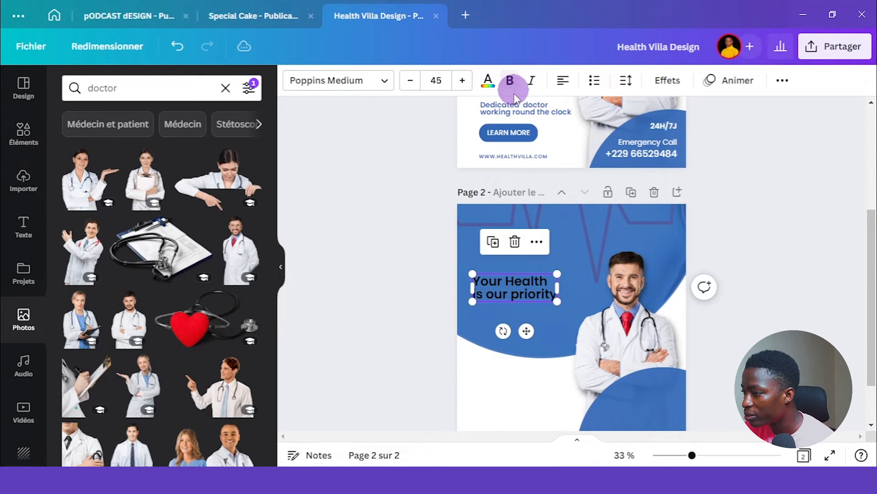
pyautogui.moveTo(557, 298); pyautogui.dragTo(572, 306)
# Color the headline's first line, "Your Health", white
pyautogui.doubleClick(544, 282)
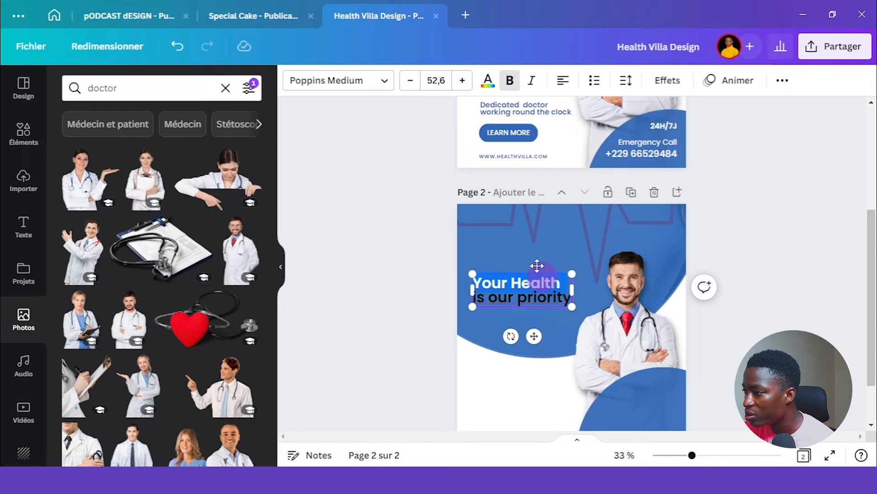
pyautogui.click(488, 80)
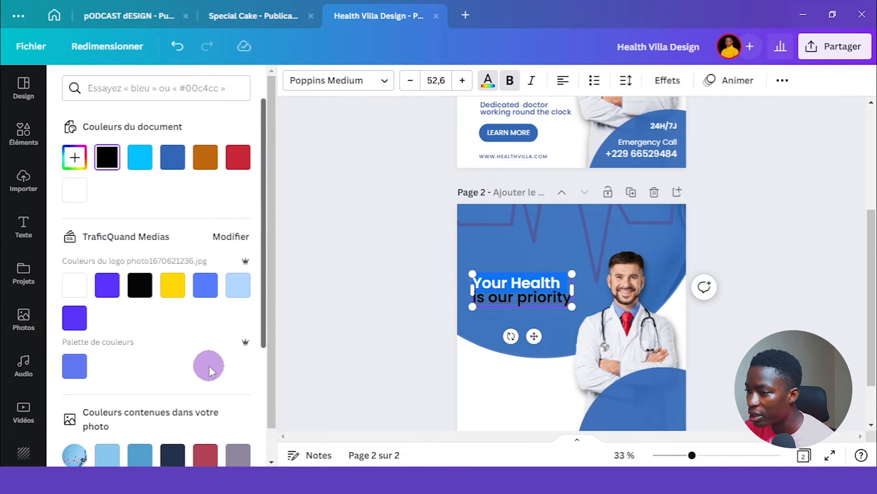
pyautogui.click(85, 199)
pyautogui.click(357, 254)
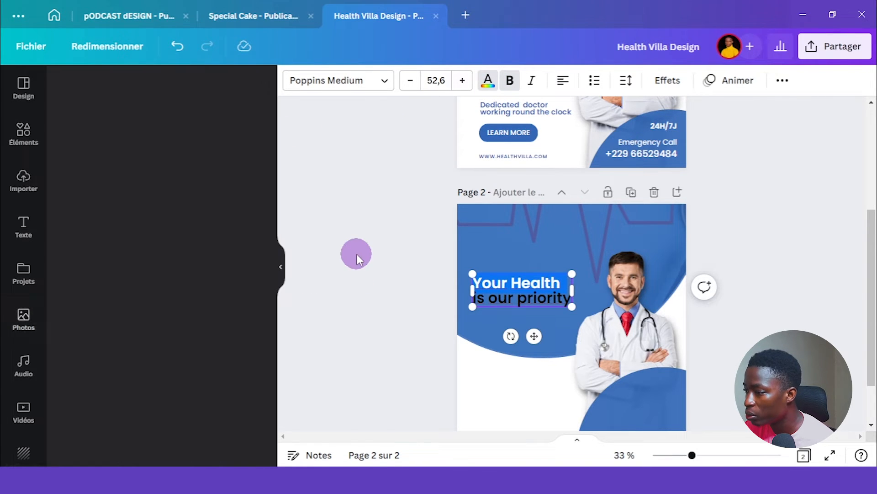
# Color the headline line "is our priority" bright blue #07C2FE to match page 1, and open its custom color code
pyautogui.scroll(4, 389, 256)
pyautogui.scroll(-3, 389, 256)
pyautogui.scroll(3, 389, 256)
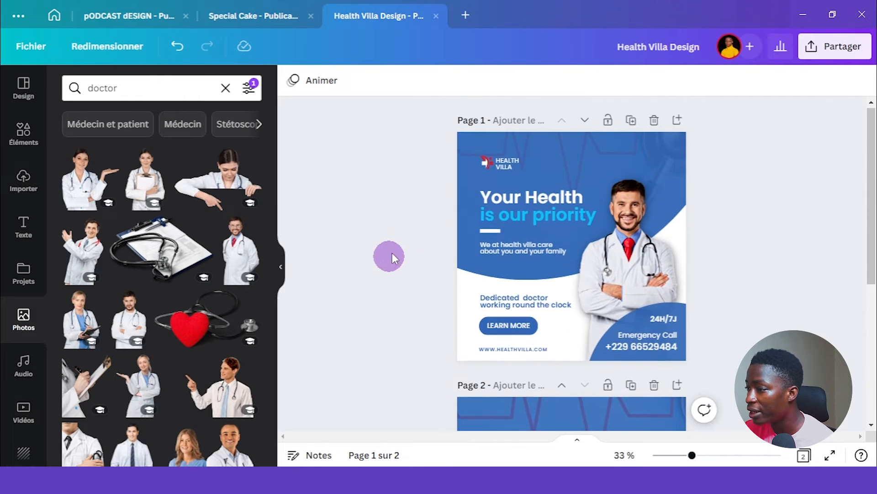
pyautogui.scroll(-3, 317, 319)
pyautogui.click(515, 238)
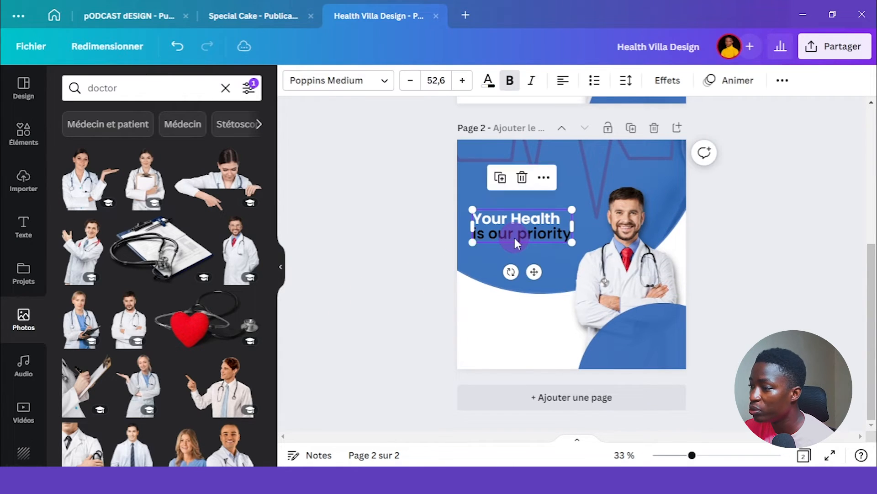
pyautogui.tripleClick(514, 238)
pyautogui.click(487, 83)
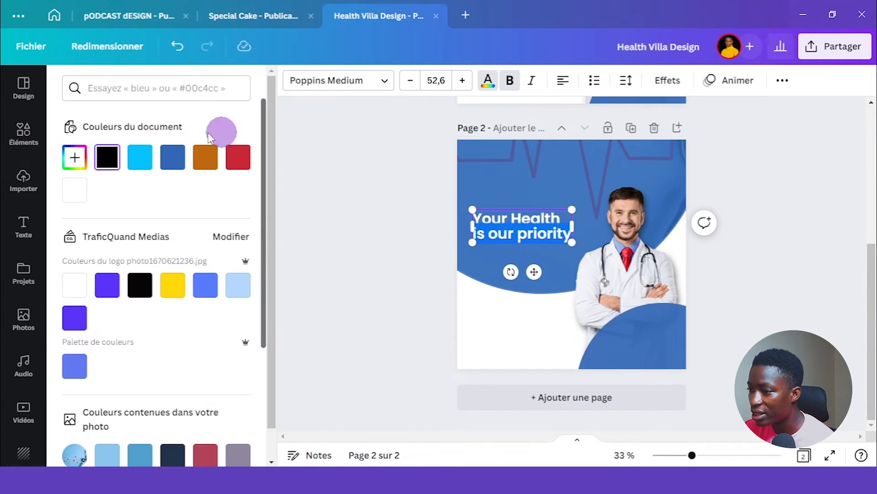
pyautogui.click(142, 155)
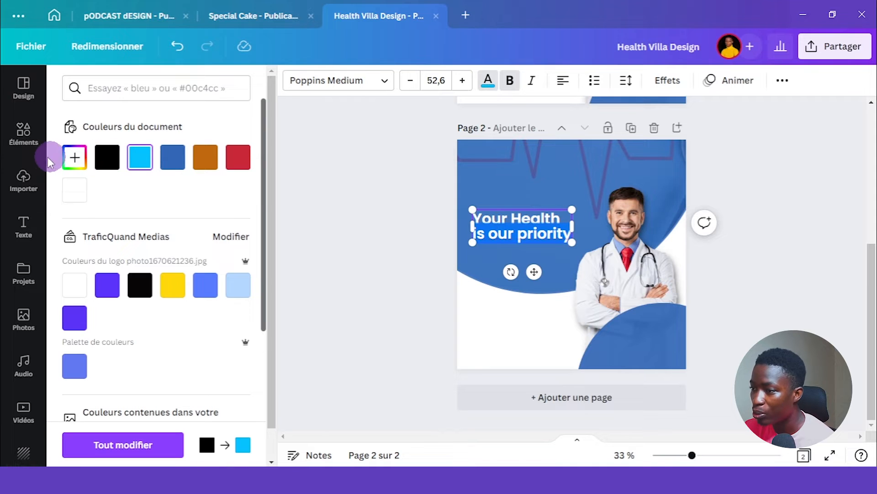
pyautogui.click(72, 155)
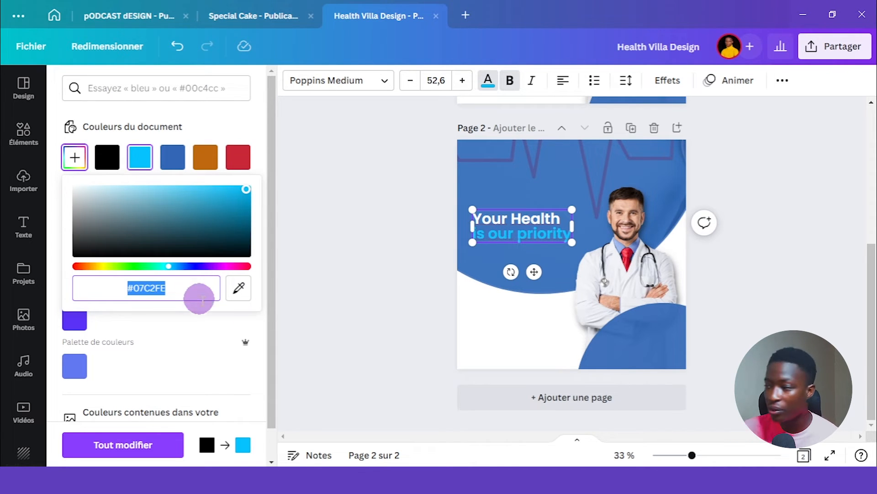
# Enlarge the page 2 headline and align it on the blue area to match page 1's headline
pyautogui.click(336, 280)
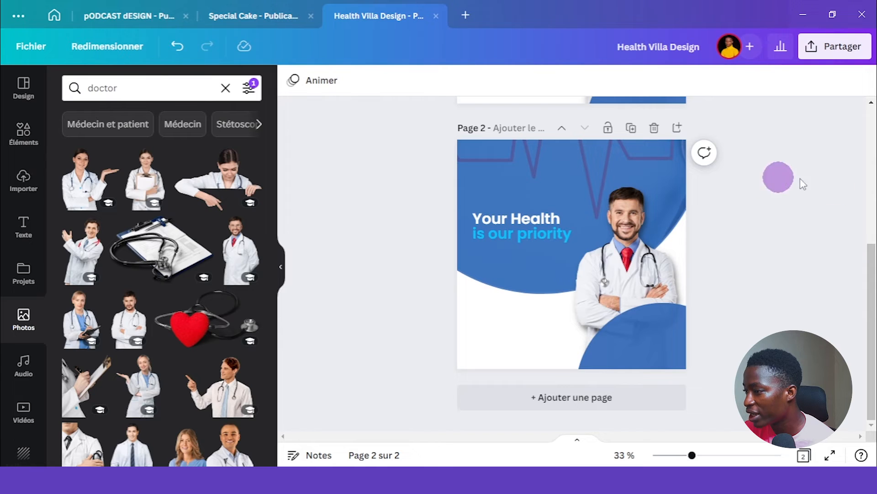
pyautogui.scroll(5, 849, 191)
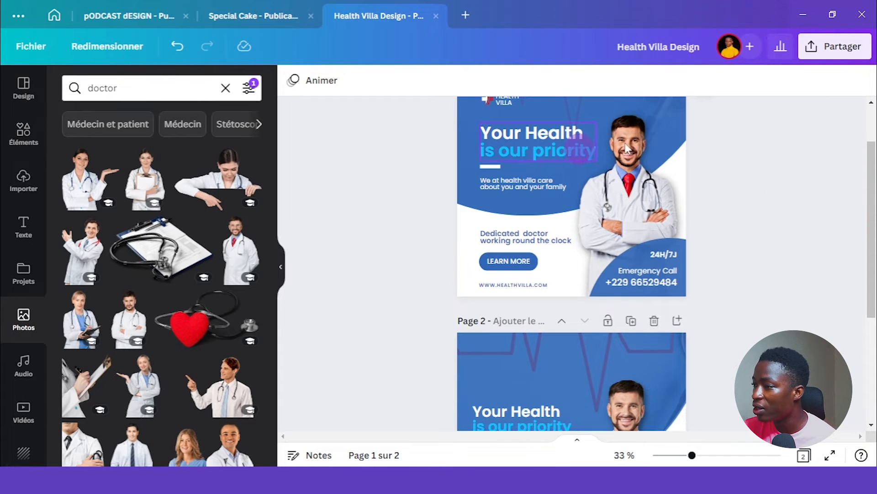
pyautogui.scroll(-3, 756, 211)
pyautogui.click(505, 286)
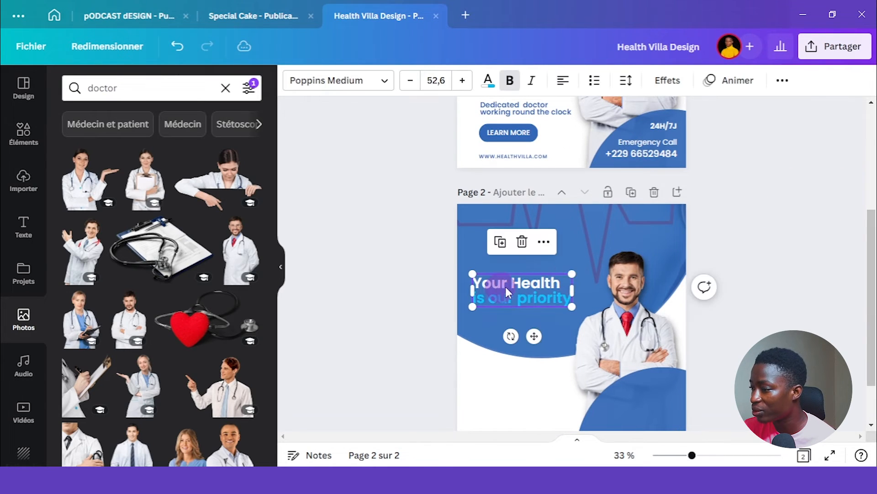
pyautogui.moveTo(571, 271); pyautogui.dragTo(590, 270)
pyautogui.click(775, 220)
pyautogui.scroll(5, 775, 220)
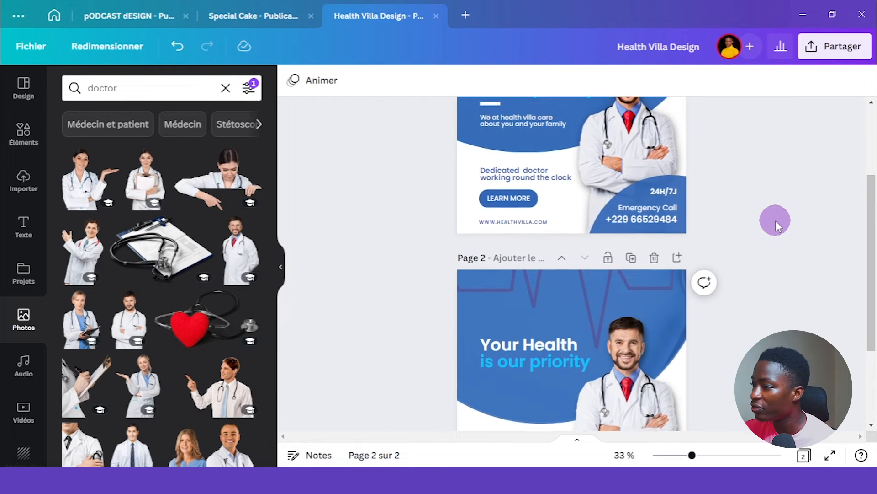
pyautogui.click(520, 345)
pyautogui.click(861, 308)
# Add page 1's "We at health villa care about you and your family" and "Dedicated doctor working round the clock" texts and website address to page 2
pyautogui.scroll(-4, 861, 308)
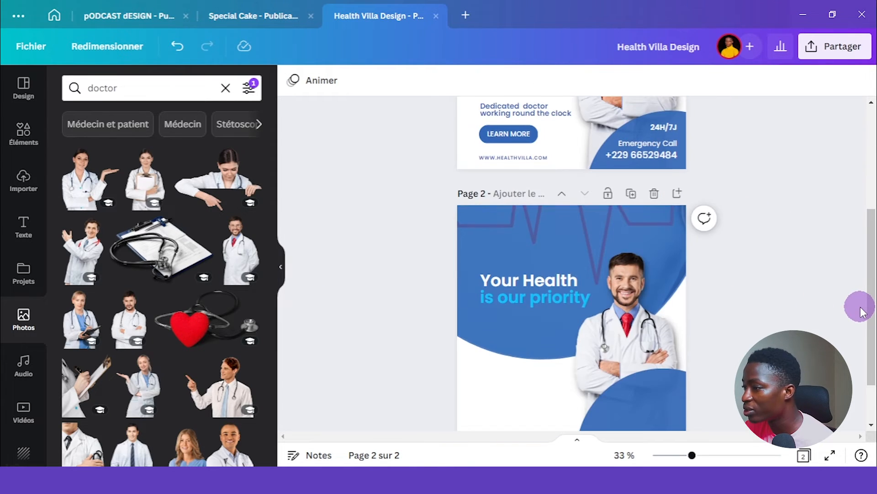
pyautogui.scroll(3, 861, 311)
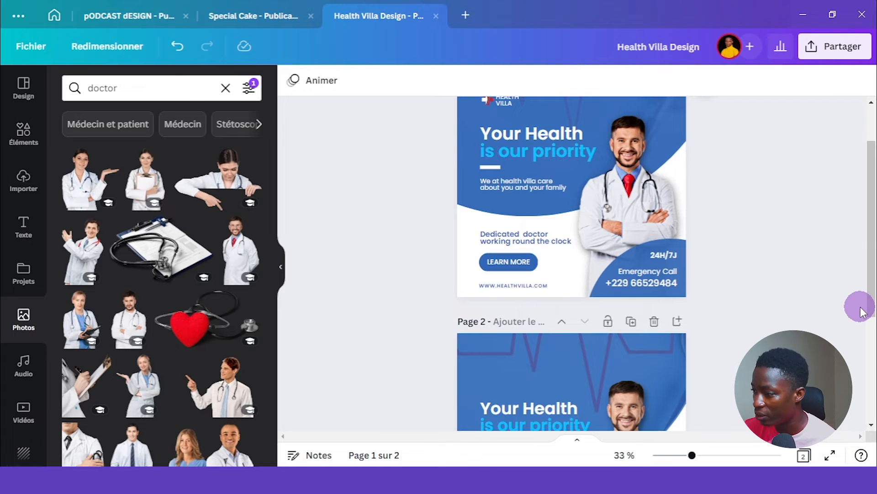
pyautogui.scroll(-4, 807, 207)
pyautogui.scroll(4, 807, 208)
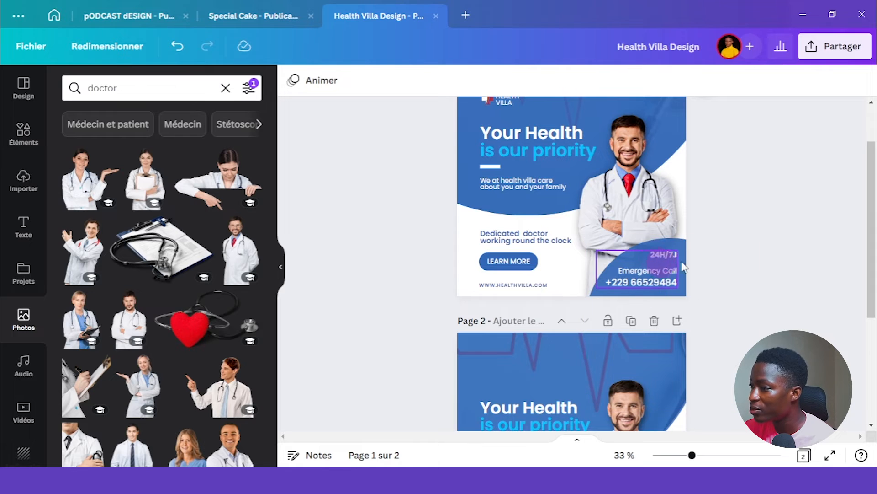
pyautogui.scroll(3, 764, 249)
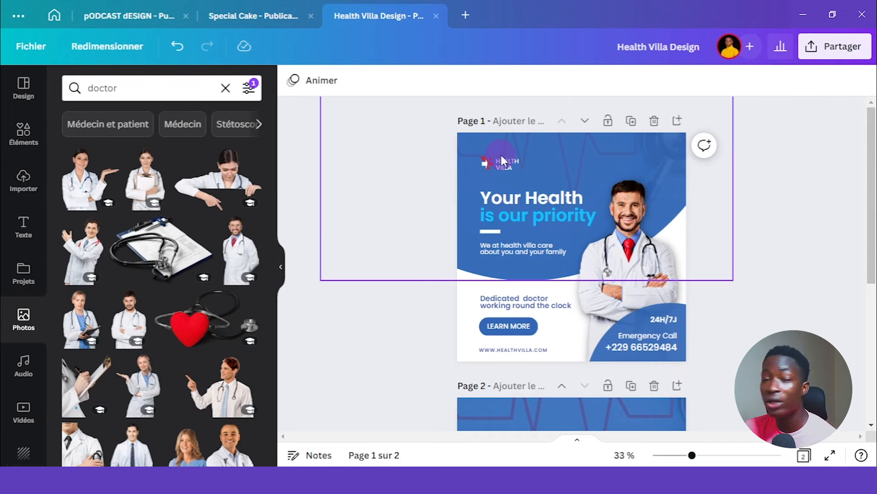
pyautogui.scroll(-3, 812, 318)
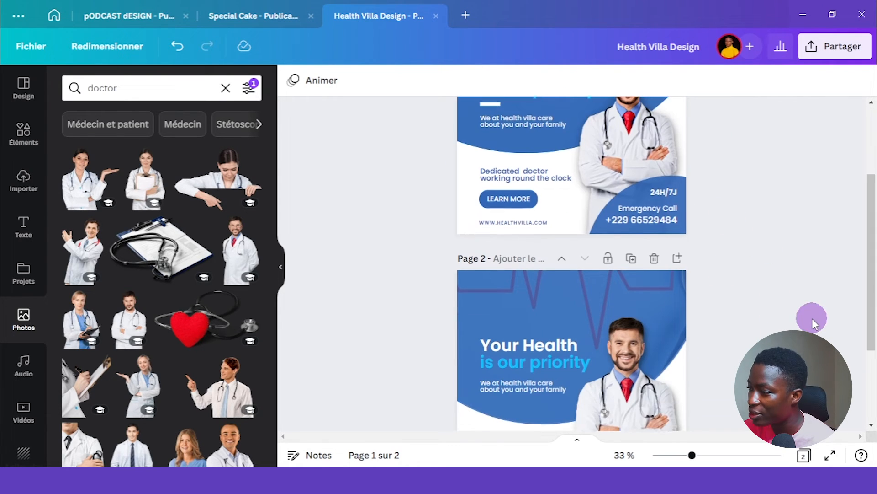
pyautogui.scroll(-2, 812, 317)
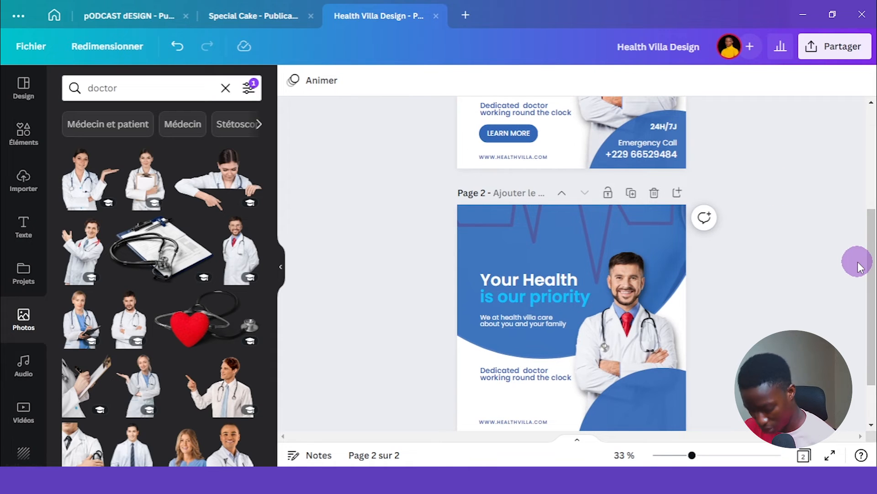
pyautogui.scroll(-2, 857, 267)
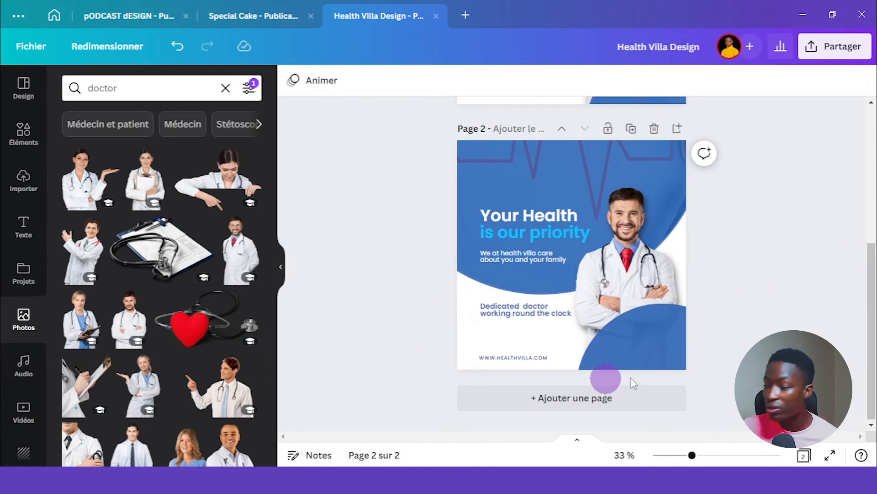
# Add a square shape to page 2 and fill it with the document blue #3368B6
pyautogui.press('r')
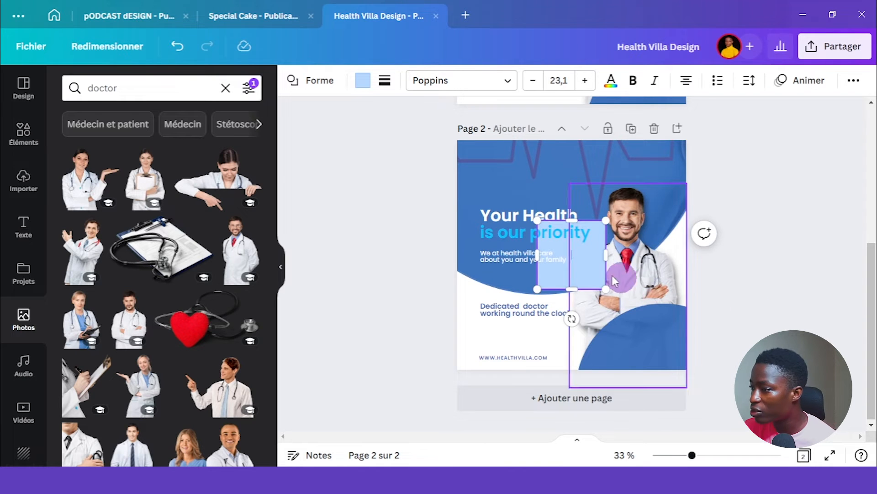
pyautogui.scroll(3, 371, 226)
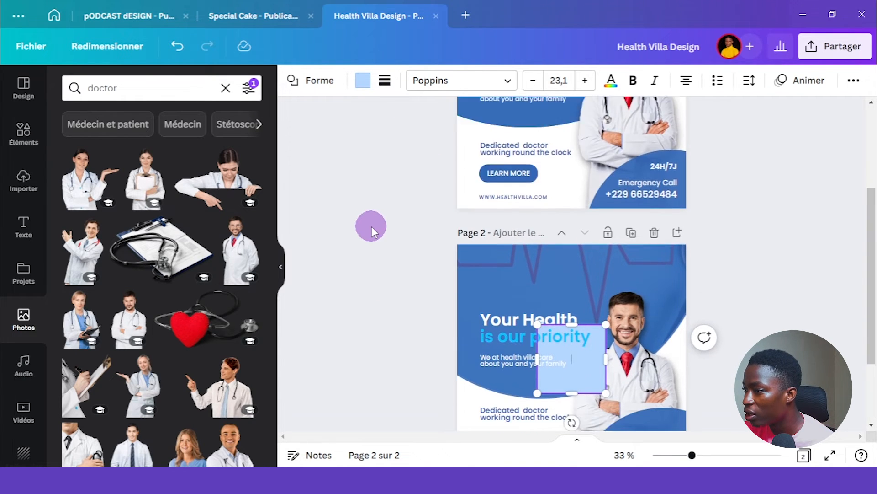
pyautogui.scroll(-3, 372, 226)
pyautogui.click(364, 81)
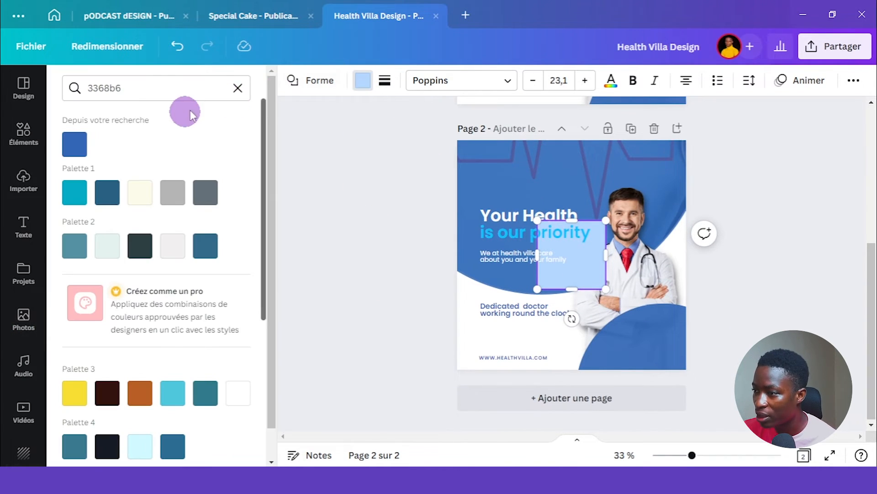
pyautogui.click(237, 87)
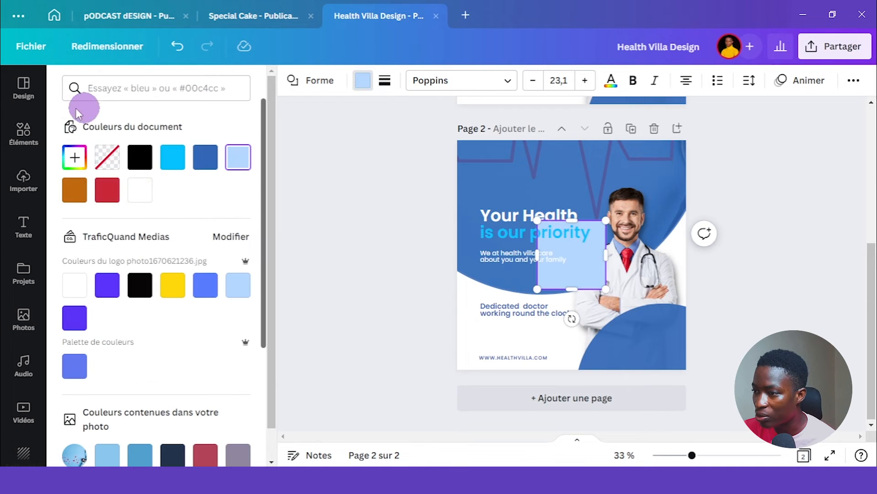
pyautogui.click(205, 157)
pyautogui.click(74, 172)
pyautogui.click(208, 284)
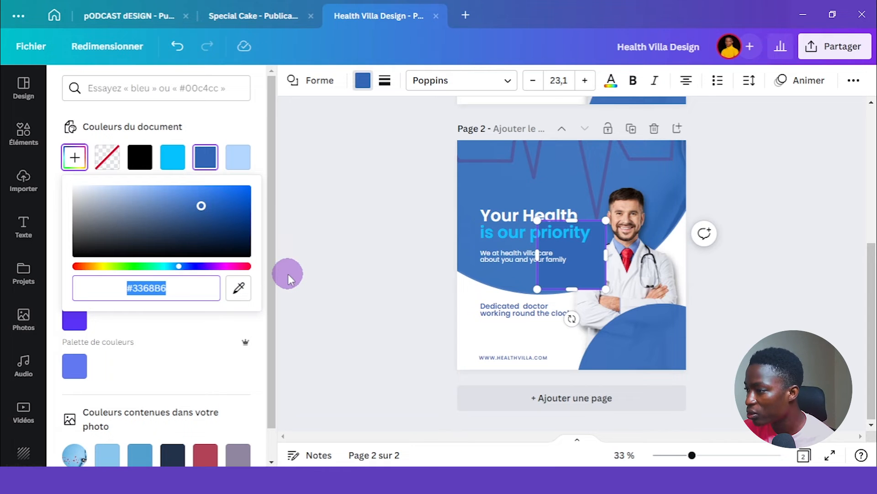
# Flatten the blue square into a button shape and give it a bold white "LEARN MORE" label
pyautogui.moveTo(580, 220); pyautogui.dragTo(573, 280)
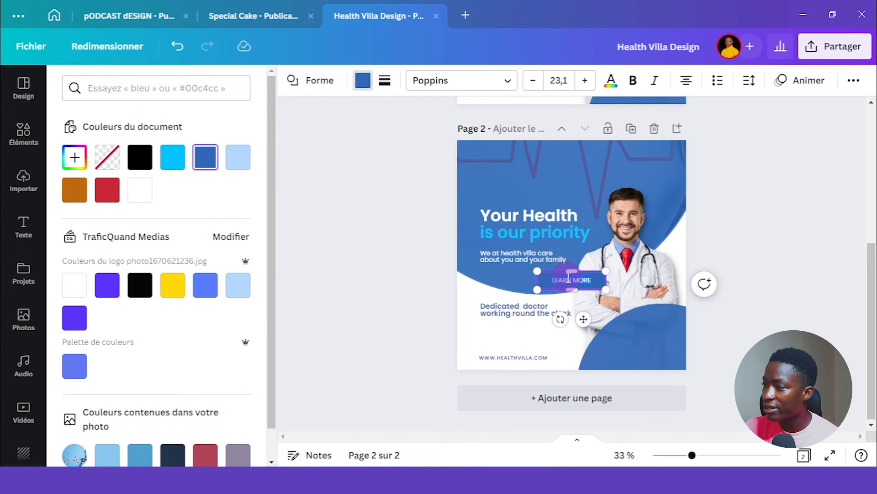
pyautogui.click(633, 81)
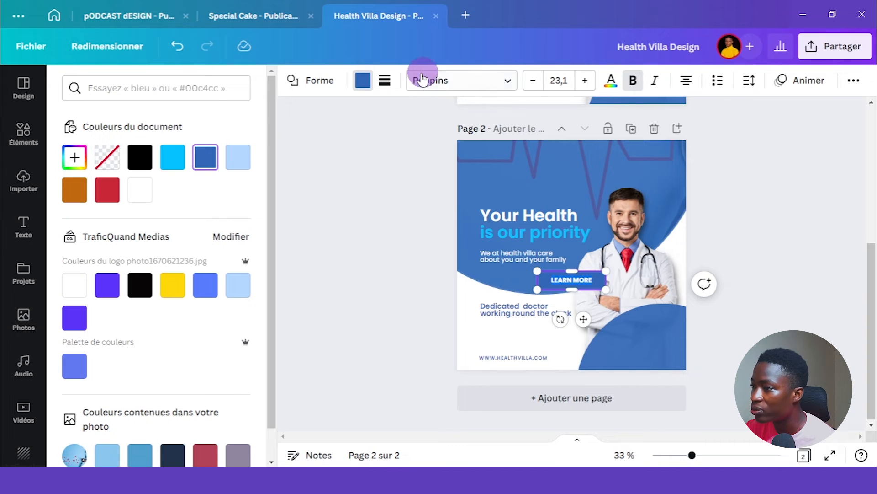
pyautogui.click(611, 80)
pyautogui.click(74, 190)
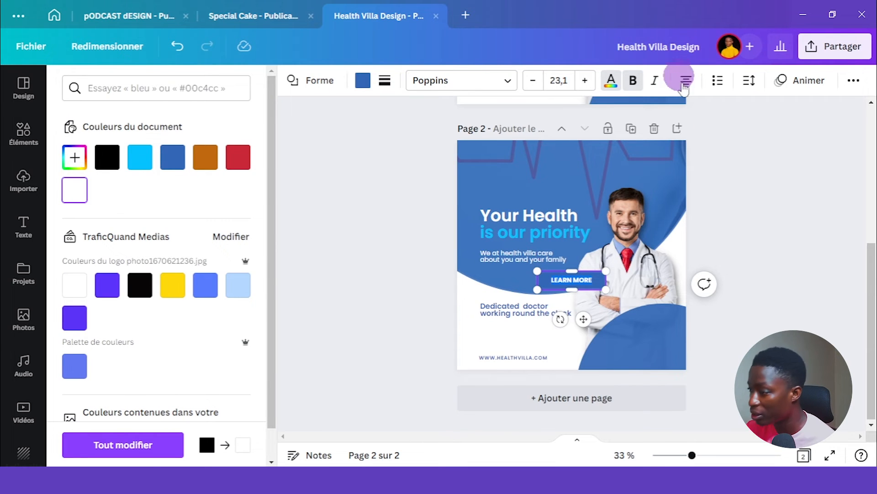
pyautogui.click(797, 229)
# Place the "LEARN MORE" button between the "Dedicated doctor" text and the website address, using page 1 as reference
pyautogui.scroll(5, 797, 229)
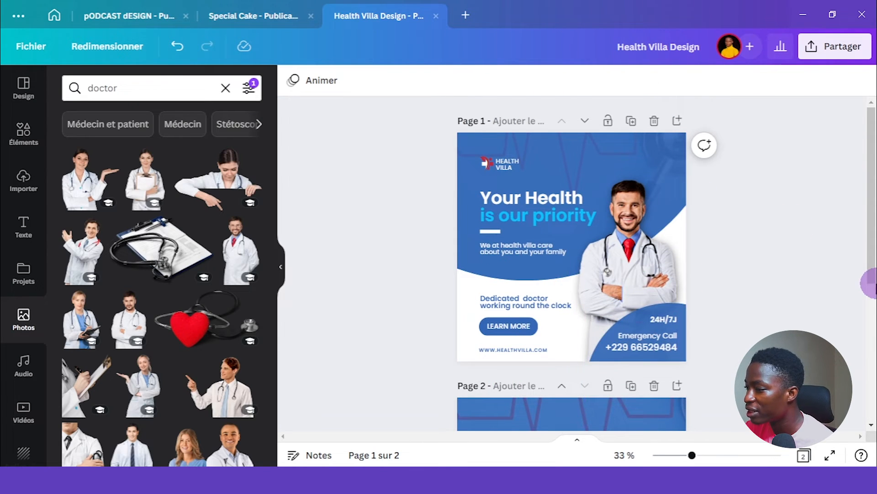
pyautogui.scroll(-2, 823, 293)
pyautogui.click(500, 259)
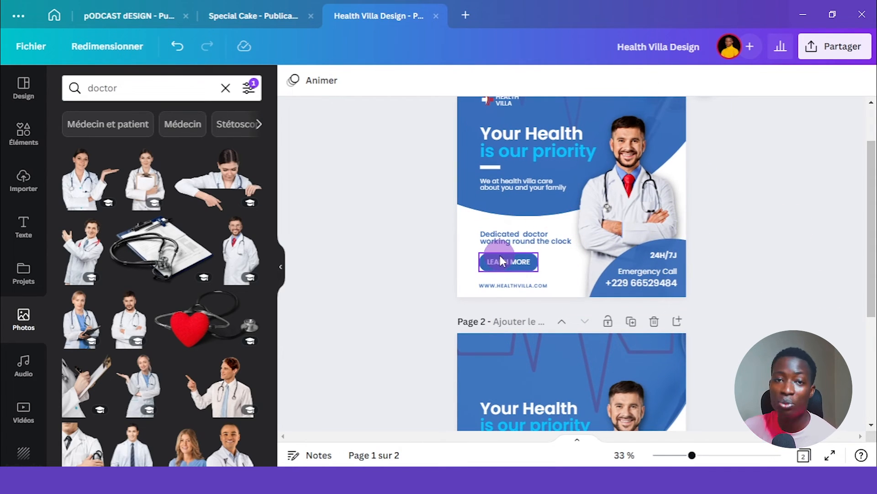
pyautogui.click(833, 250)
pyautogui.scroll(-6, 834, 250)
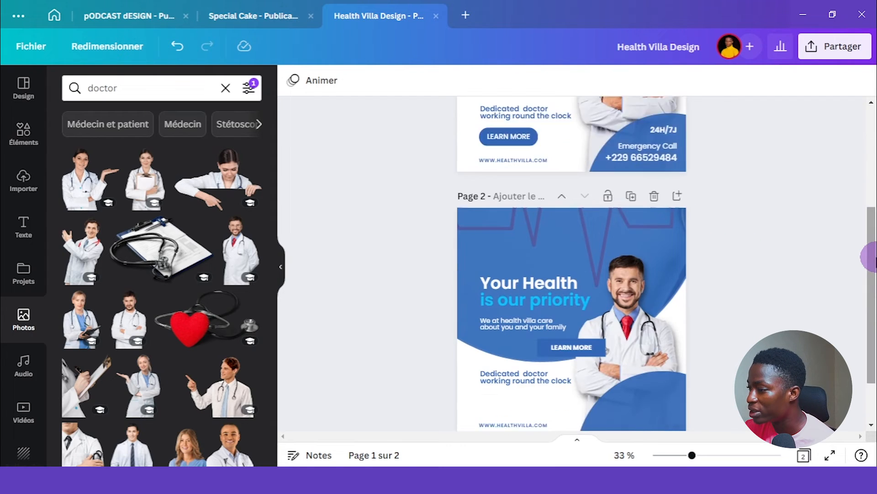
pyautogui.moveTo(509, 280); pyautogui.dragTo(508, 331)
pyautogui.click(533, 297)
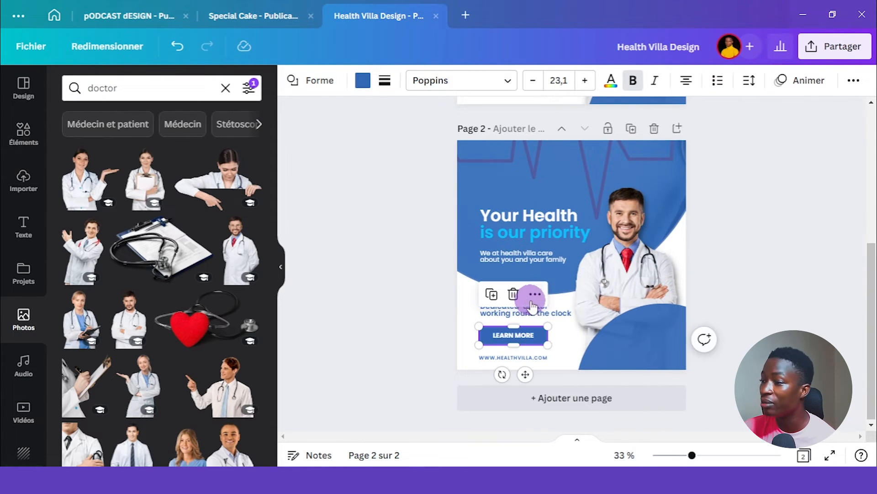
# Round the corners of the "LEARN MORE" button with a value of 27
pyautogui.click(315, 109)
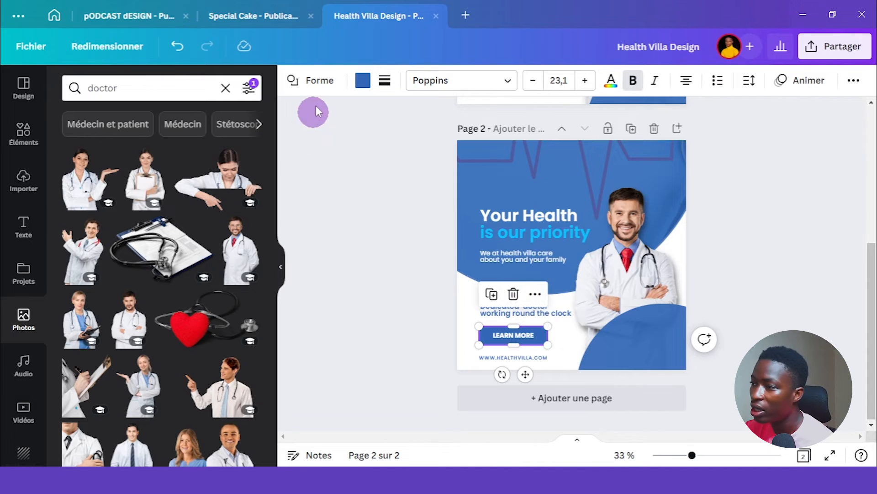
pyautogui.click(383, 83)
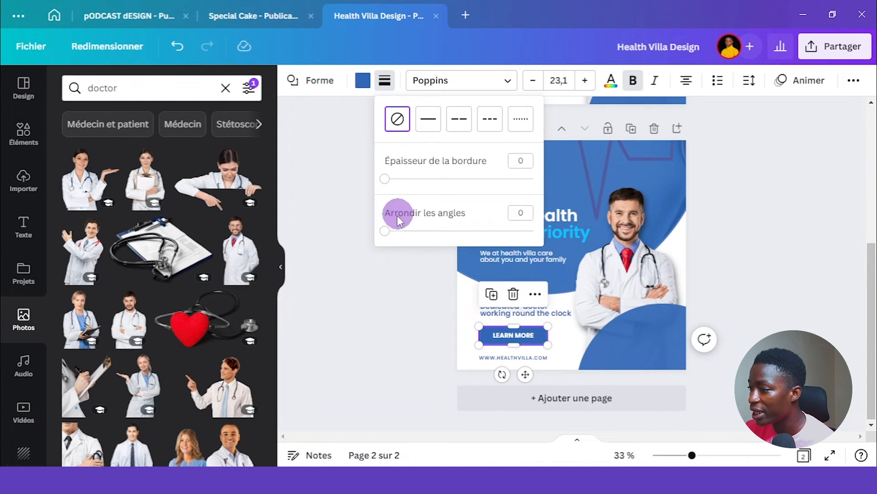
pyautogui.moveTo(384, 230); pyautogui.dragTo(426, 240)
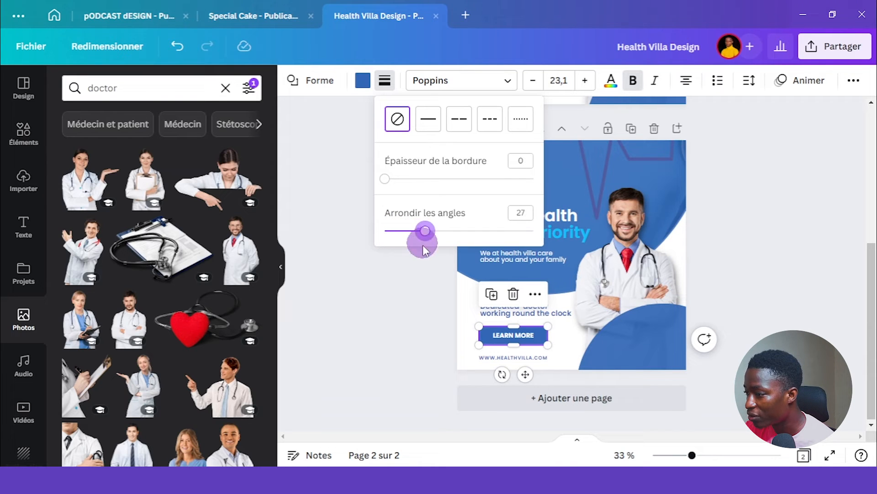
pyautogui.click(416, 313)
pyautogui.click(416, 313)
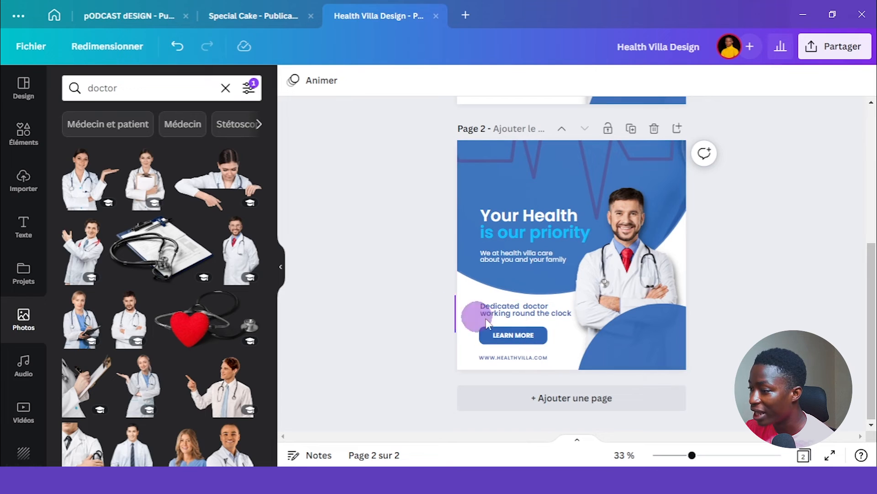
# Increase the corner rounding of the "LEARN MORE" button to 44
pyautogui.click(508, 335)
pyautogui.click(385, 80)
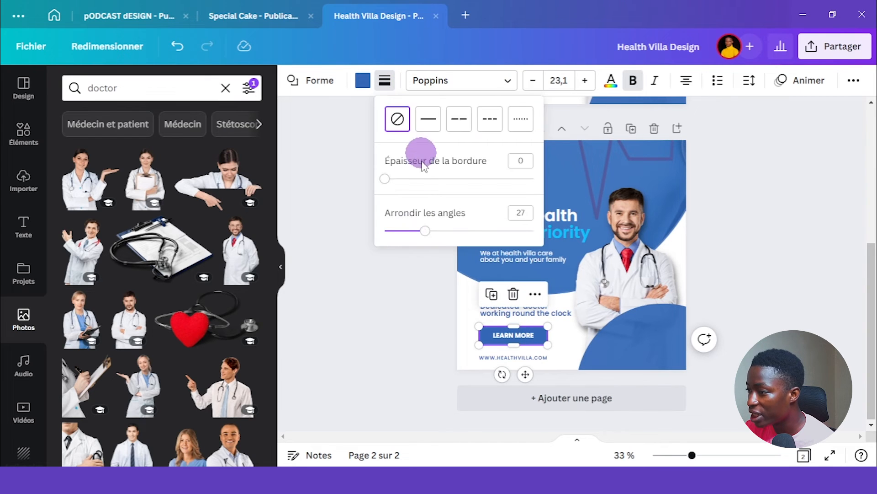
pyautogui.moveTo(428, 238); pyautogui.dragTo(449, 240)
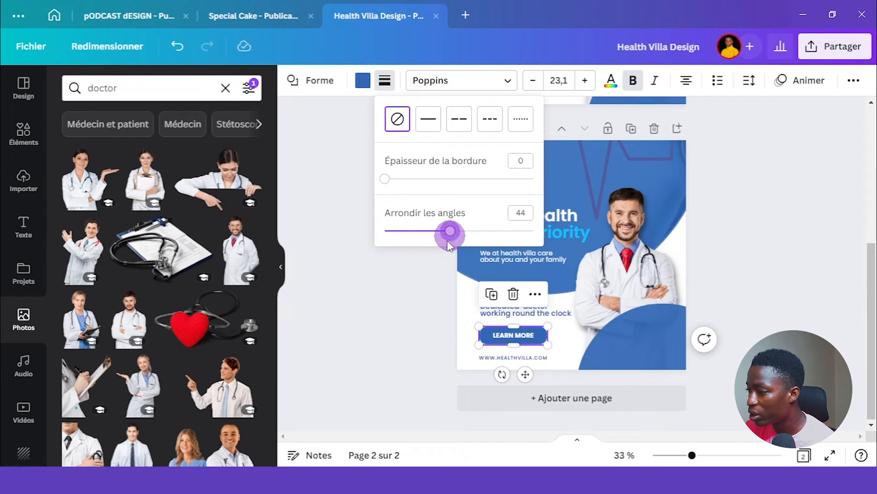
pyautogui.click(356, 315)
pyautogui.click(355, 315)
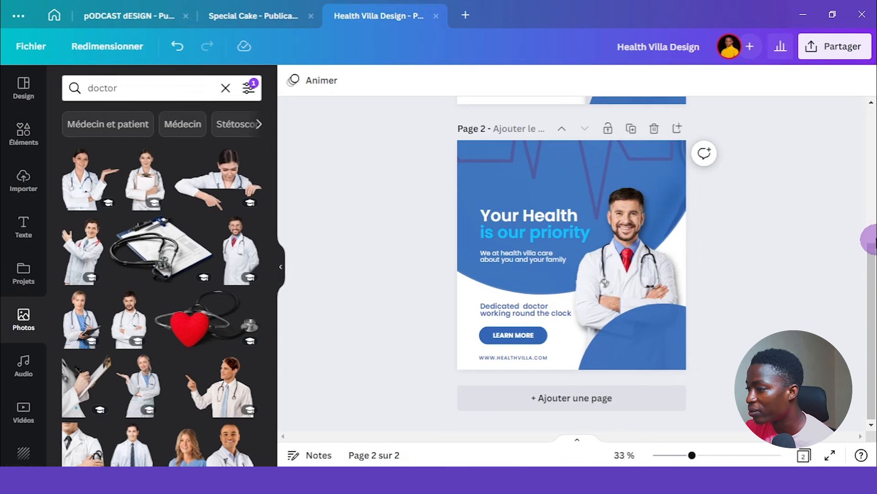
# Copy the "24H/7J Emergency Call" text block with its phone number from page 1 onto page 2's lower blue curve
pyautogui.scroll(5, 854, 217)
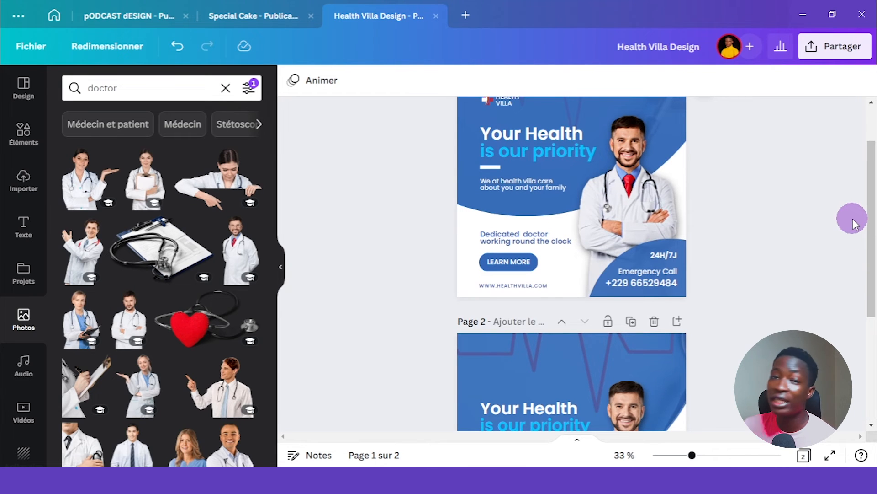
pyautogui.scroll(-4, 814, 251)
pyautogui.scroll(4, 793, 240)
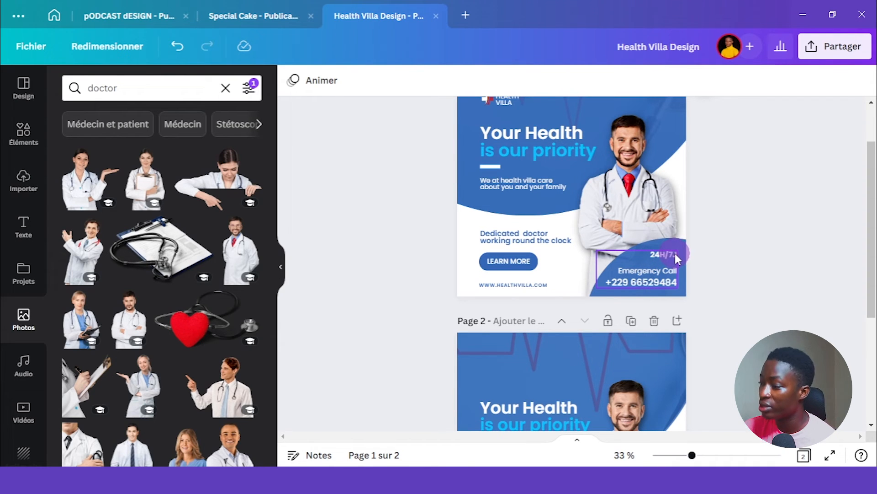
pyautogui.click(631, 276)
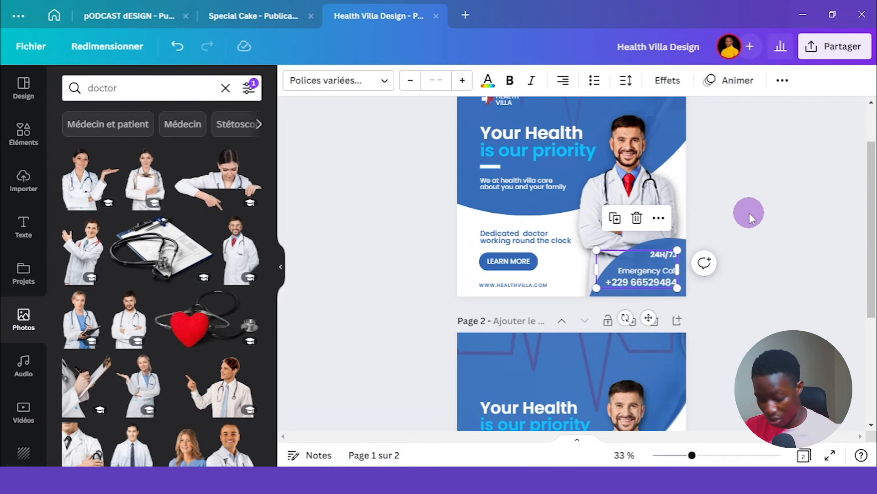
pyautogui.click(745, 242)
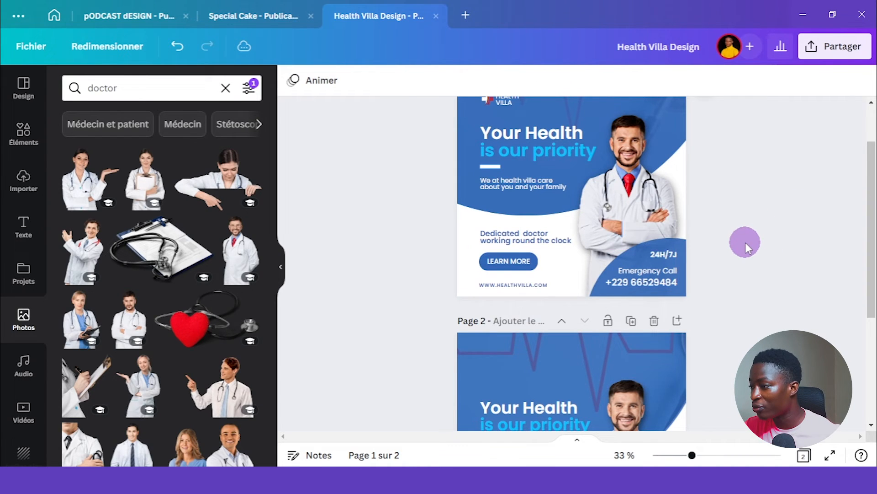
pyautogui.scroll(-4, 745, 243)
pyautogui.hotkey('ctrl', 'z')
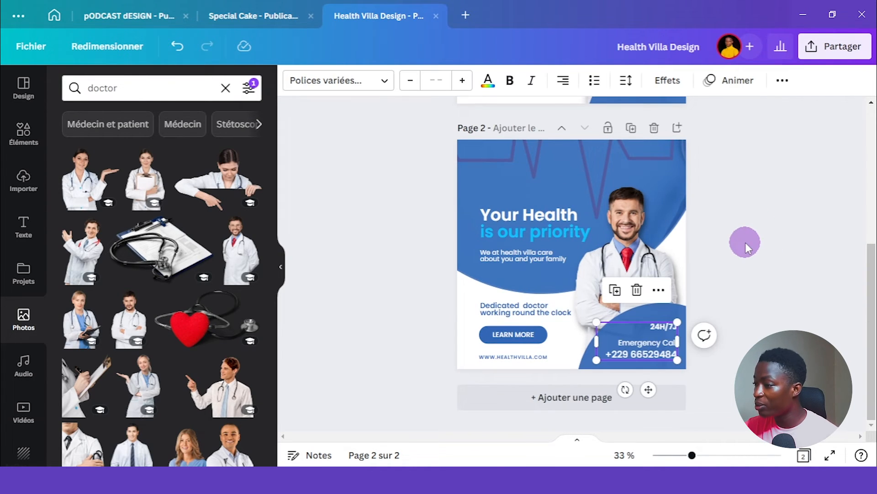
# Check which font the "Emergency Call" text on page 2 uses
pyautogui.click(660, 342)
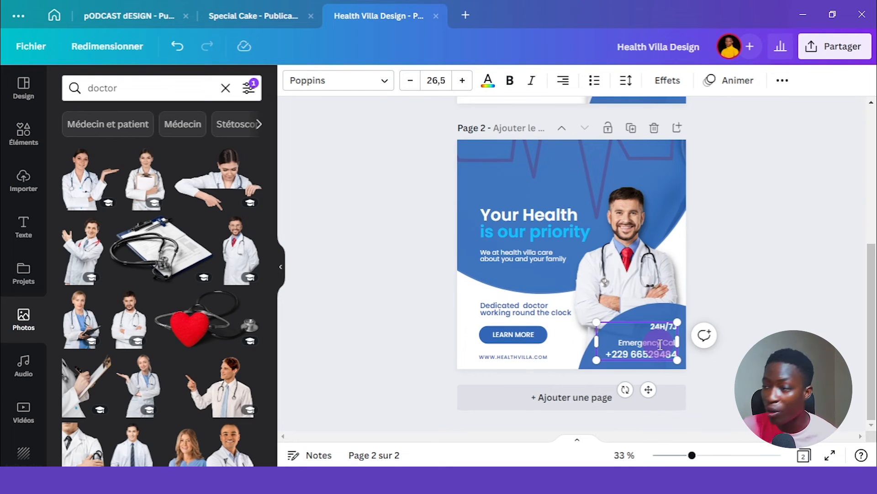
pyautogui.click(344, 79)
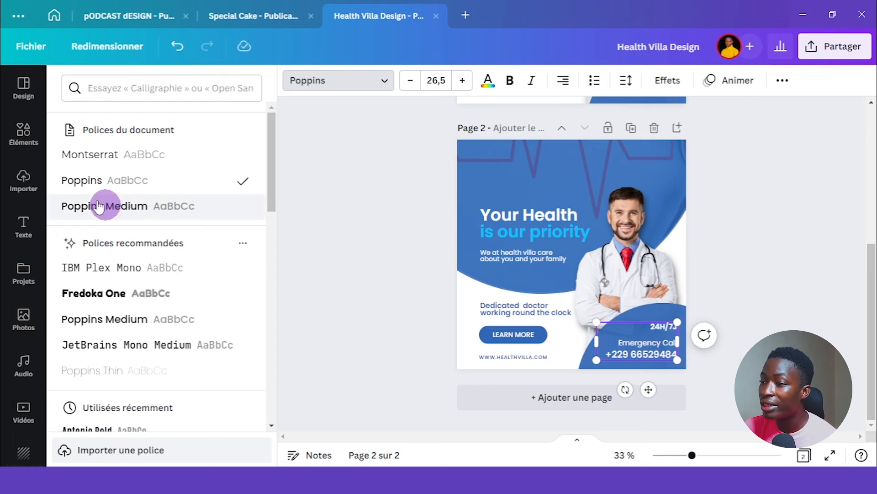
pyautogui.click(424, 197)
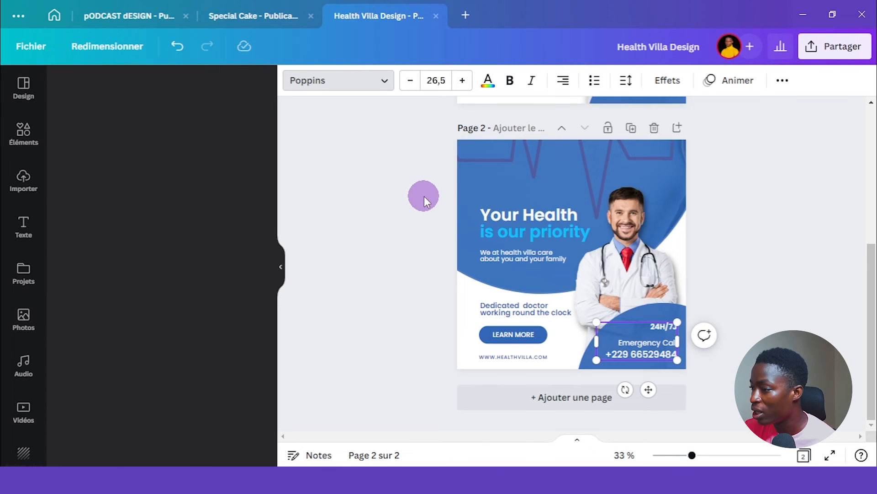
pyautogui.click(741, 204)
# Add a horizontal line to page 2, set its thickness to 18 and shorten it to a small dash like page 1's
pyautogui.scroll(5, 743, 206)
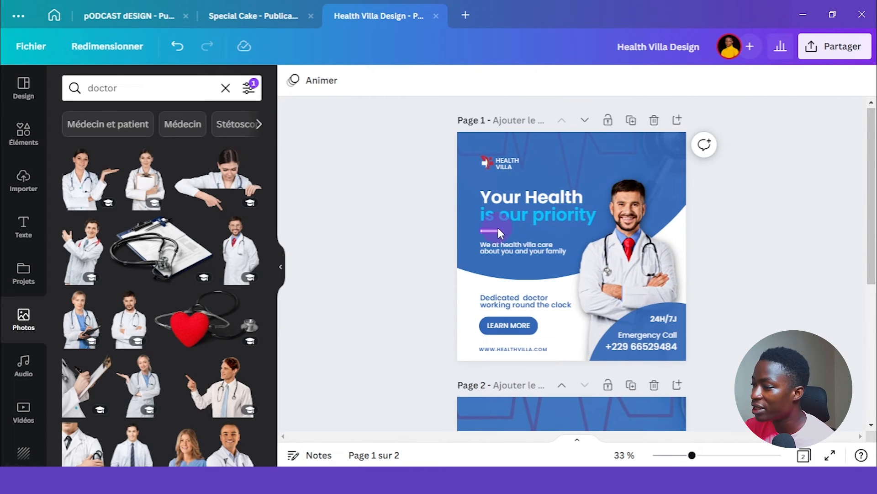
pyautogui.scroll(-4, 833, 246)
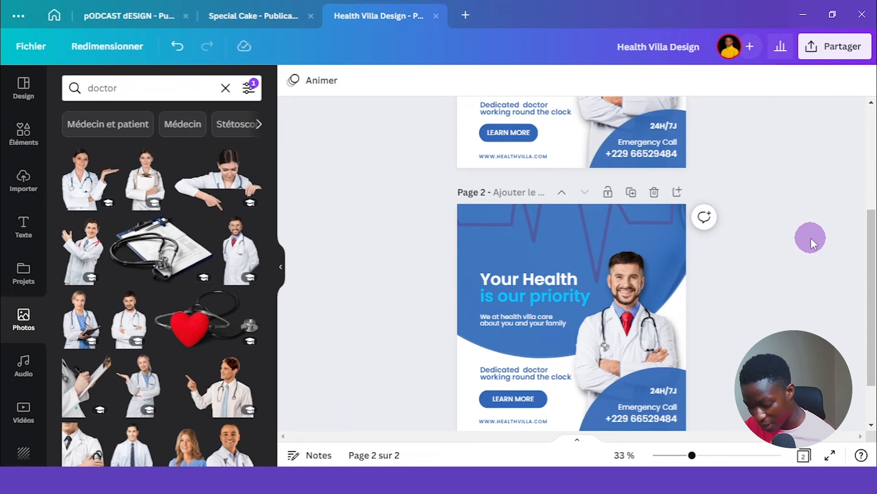
pyautogui.press('l')
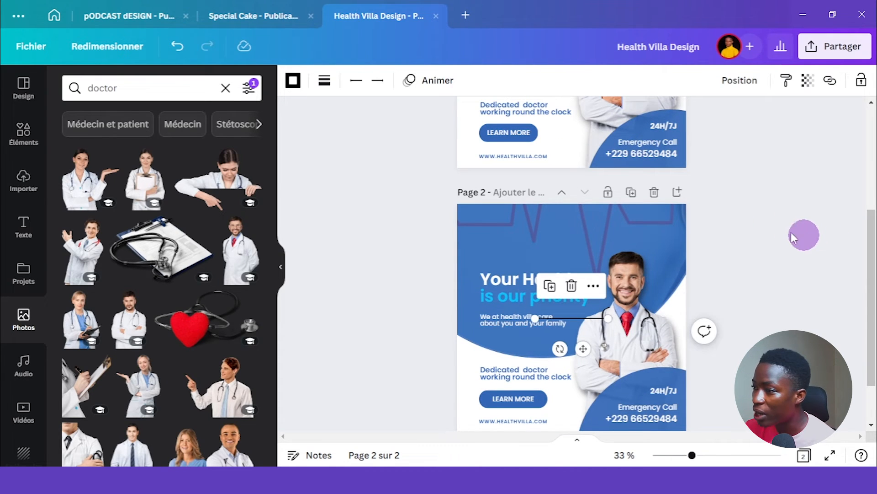
pyautogui.click(324, 81)
pyautogui.moveTo(327, 193); pyautogui.dragTo(356, 194)
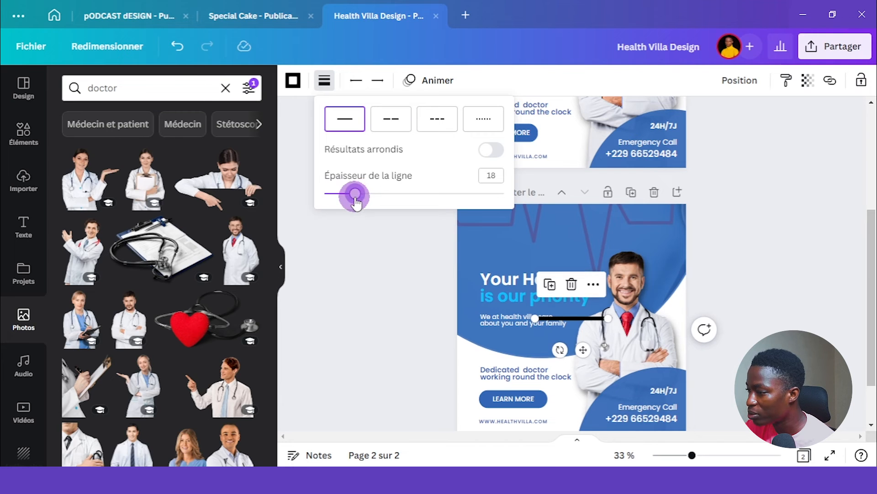
pyautogui.moveTo(608, 317); pyautogui.dragTo(556, 318)
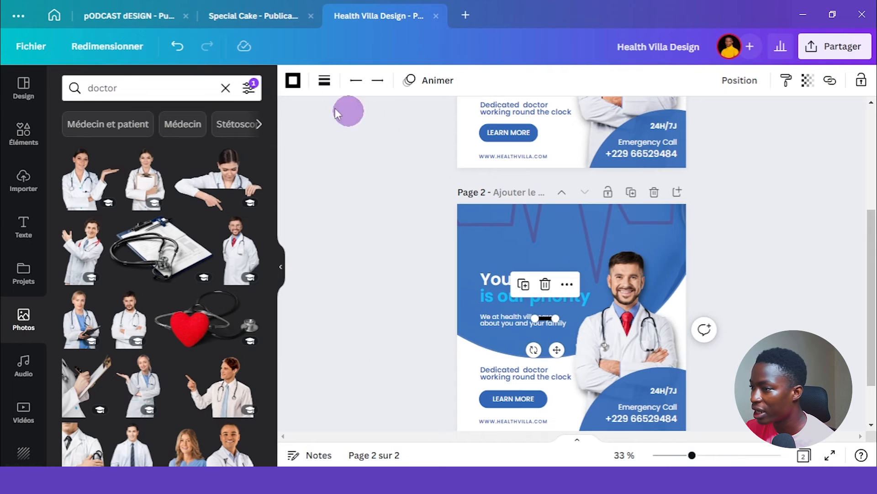
# Make the dash white, place it between the headline and the "We at health villa care" text, and move the headline up slightly
pyautogui.click(291, 81)
pyautogui.click(74, 189)
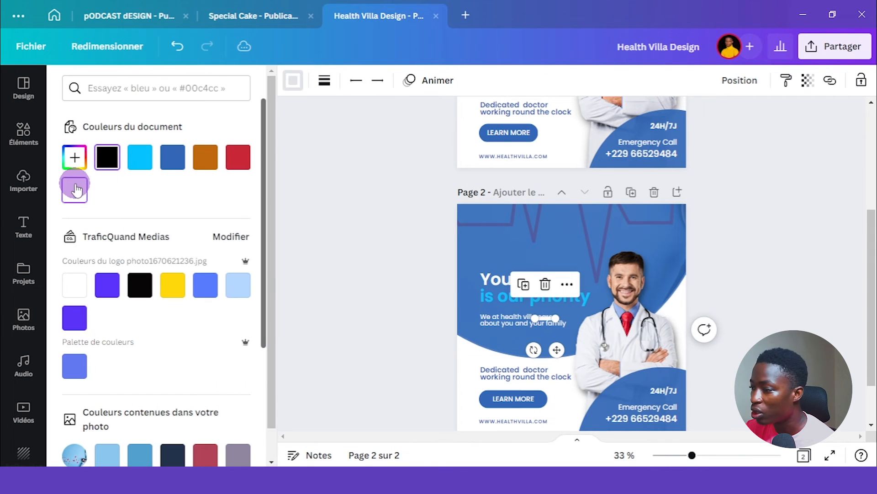
pyautogui.moveTo(556, 348); pyautogui.dragTo(502, 341)
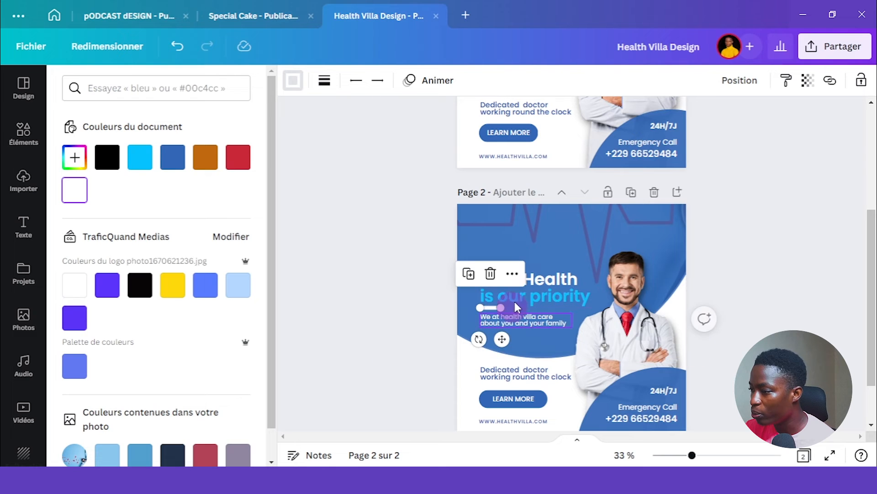
pyautogui.click(528, 288)
pyautogui.moveTo(525, 287); pyautogui.dragTo(500, 277)
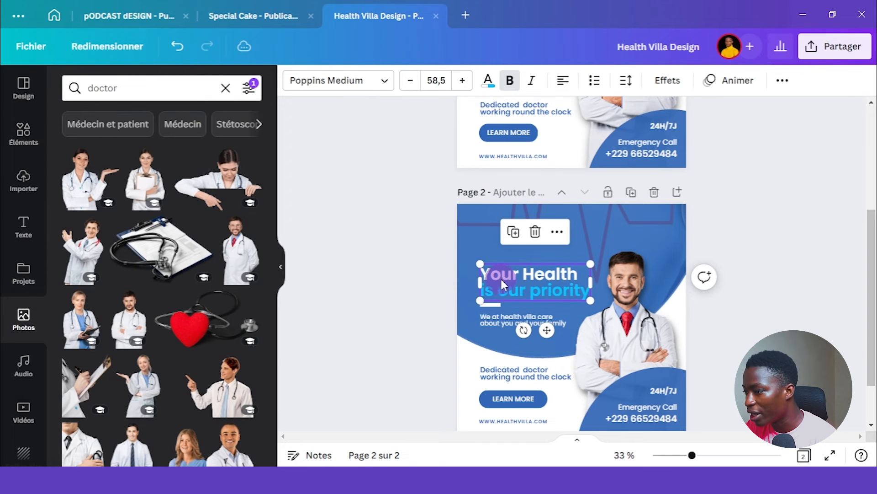
pyautogui.click(492, 306)
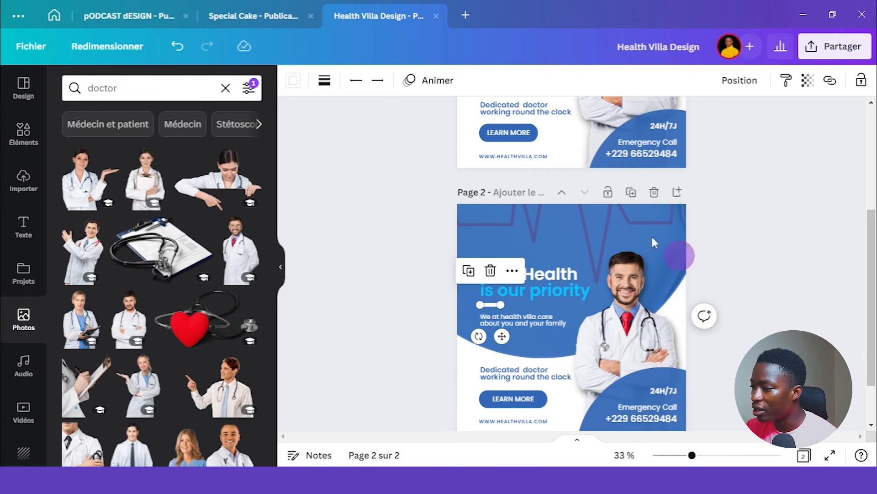
pyautogui.click(822, 321)
# Compare page 2 with page 1's logo and search the elements library for "Health logo"
pyautogui.scroll(5, 824, 274)
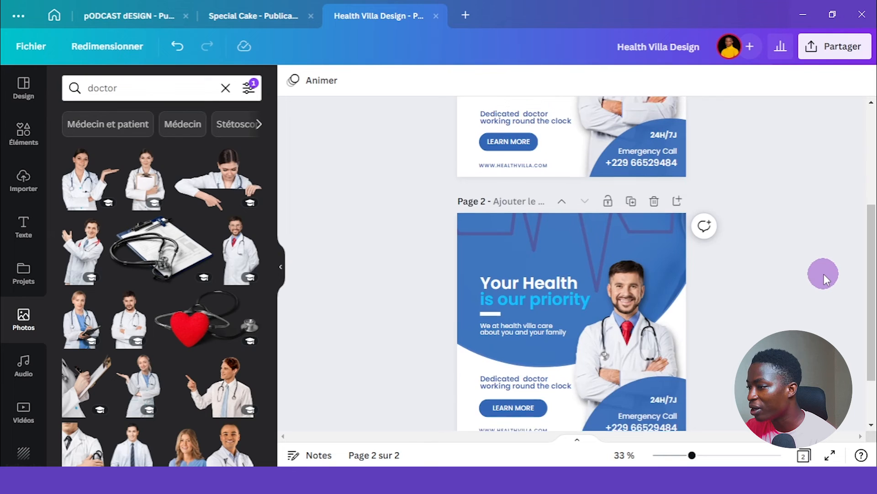
pyautogui.scroll(-5, 824, 273)
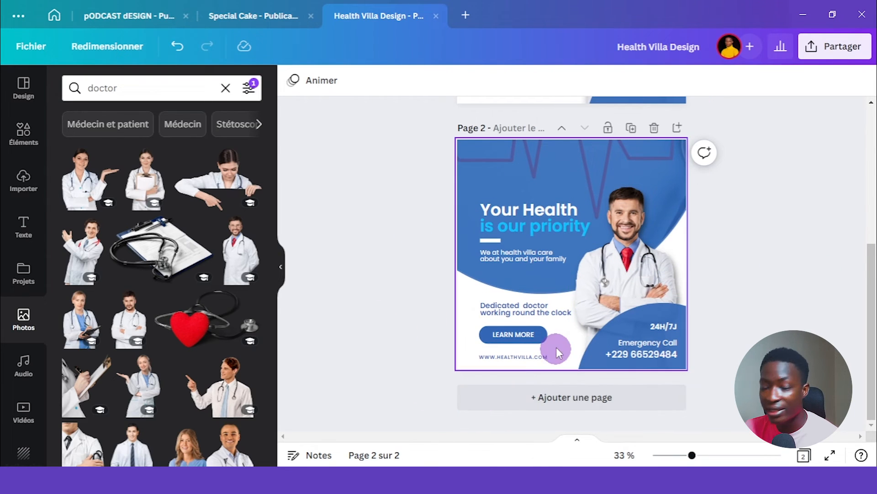
pyautogui.scroll(2, 820, 300)
pyautogui.scroll(3, 820, 300)
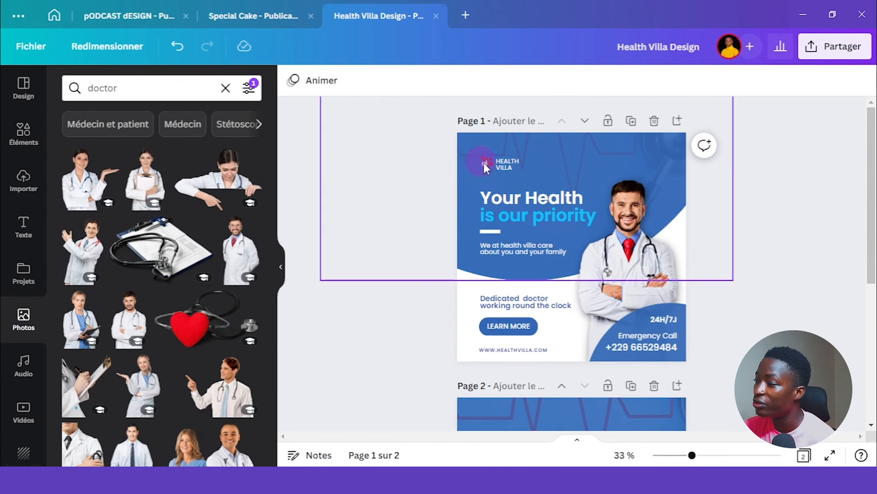
pyautogui.click(515, 162)
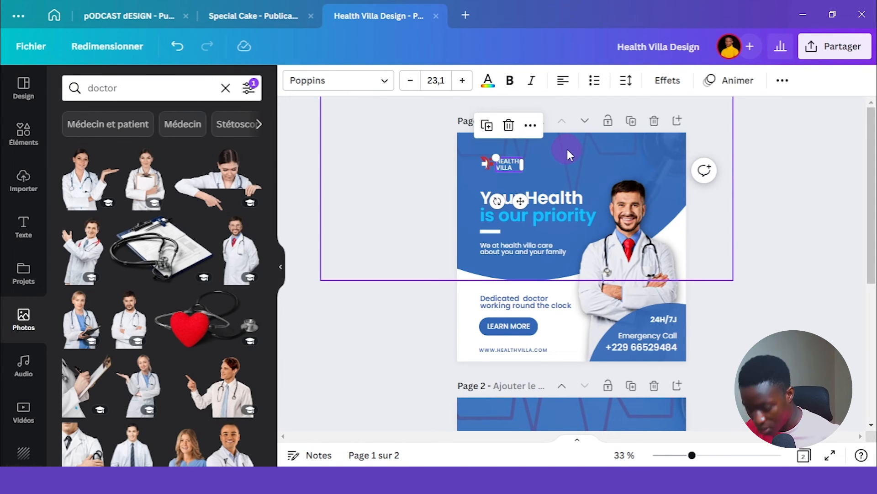
pyautogui.click(65, 126)
pyautogui.click(24, 132)
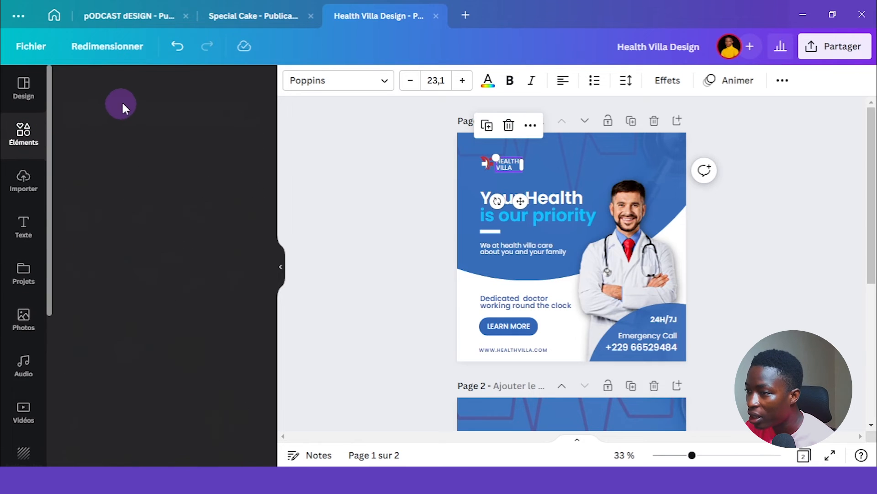
pyautogui.click(135, 96)
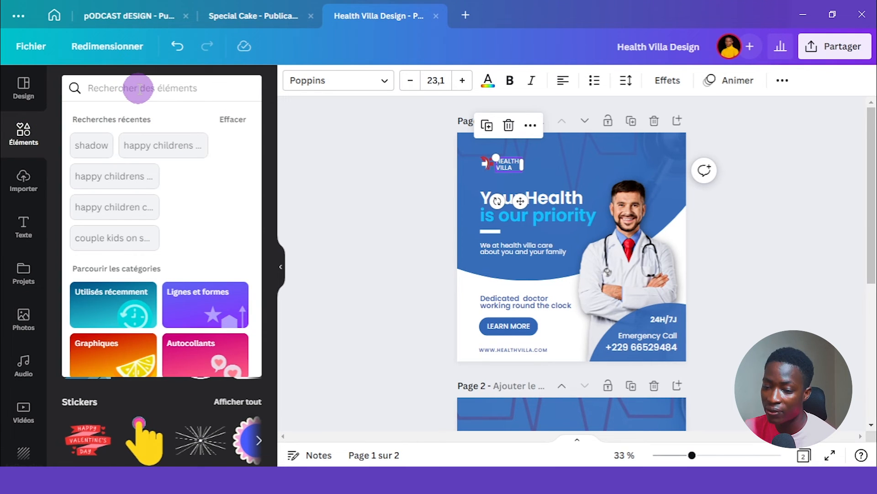
pyautogui.write('Health logo')
pyautogui.press('Return')
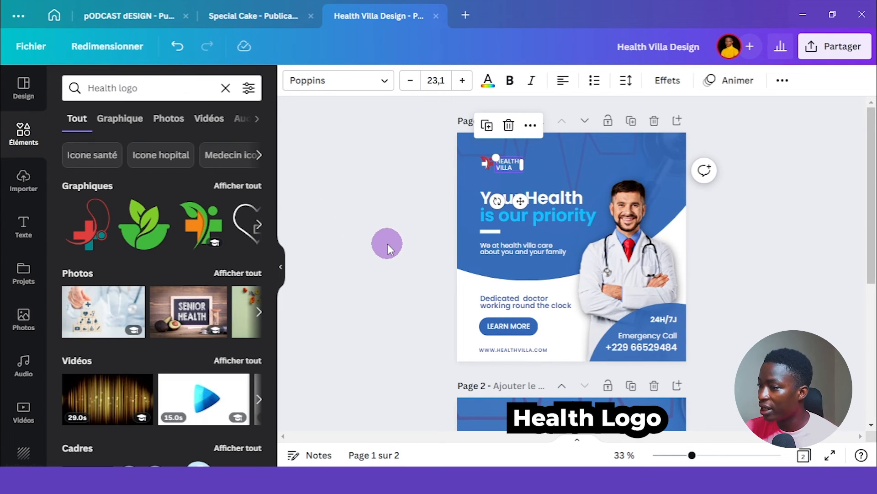
# Insert the graphic of a leaf, person and cross on page 2 and place it above the headline, matching page 1's logo position
pyautogui.scroll(-4, 387, 243)
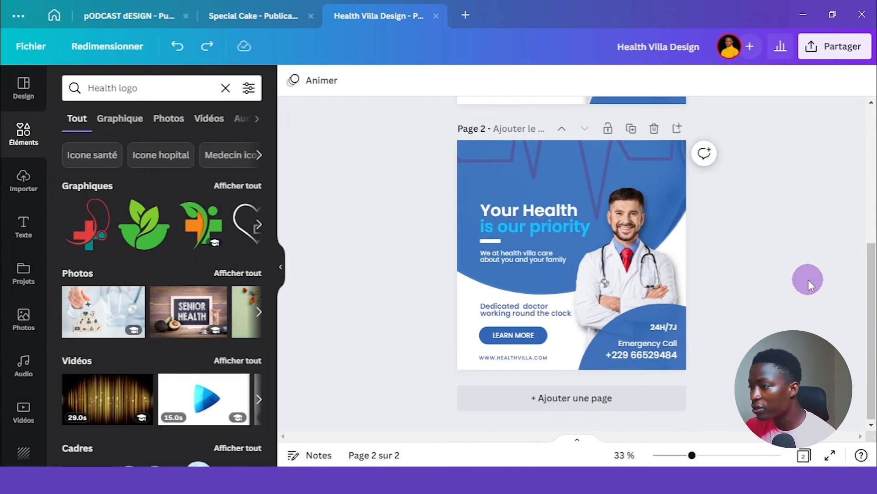
pyautogui.click(201, 224)
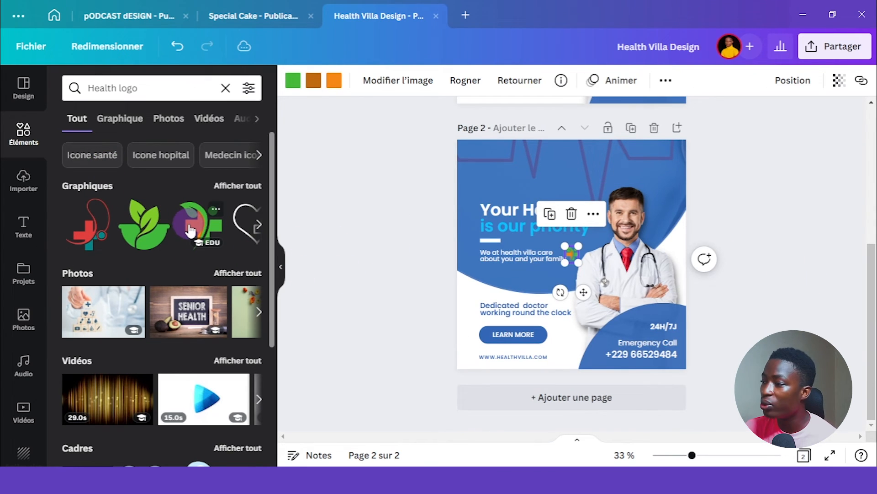
pyautogui.moveTo(584, 292); pyautogui.dragTo(494, 208)
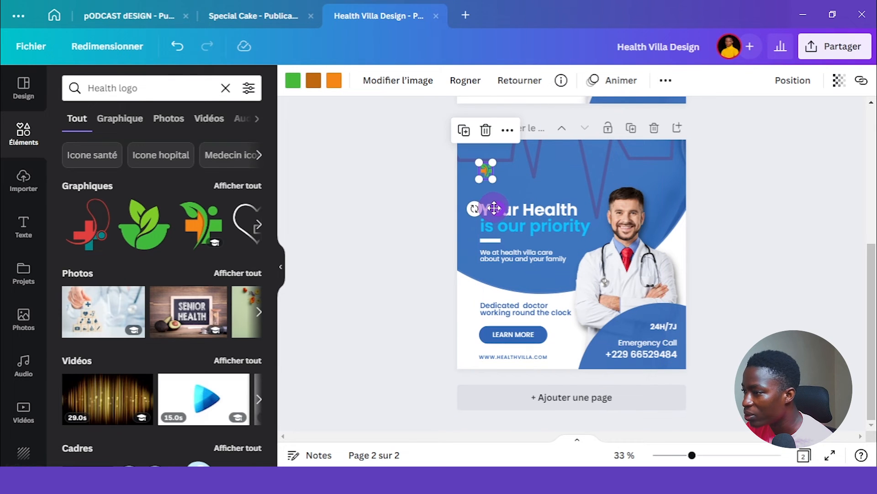
pyautogui.scroll(5, 389, 161)
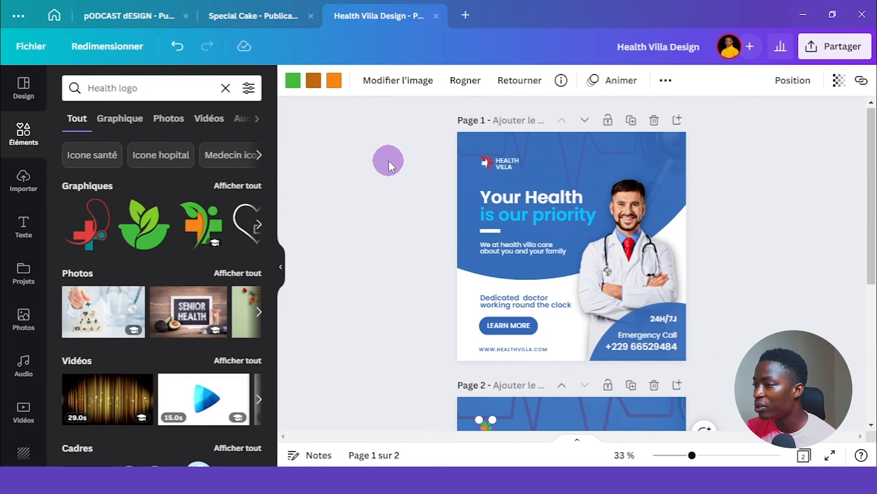
pyautogui.scroll(-4, 388, 161)
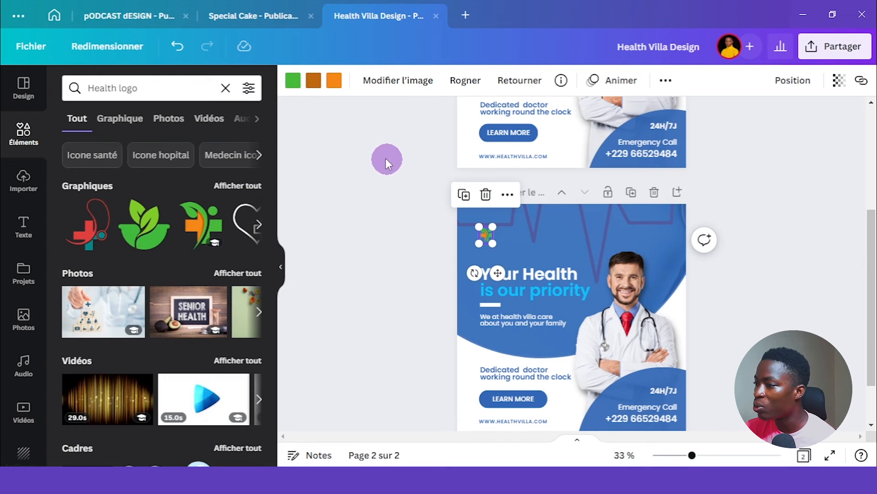
# Recolor the logo icon, replacing orange with white and both brown and green with the document's red
pyautogui.click(334, 81)
pyautogui.click(141, 190)
pyautogui.click(314, 80)
pyautogui.click(84, 181)
pyautogui.click(293, 80)
pyautogui.click(74, 192)
pyautogui.click(374, 233)
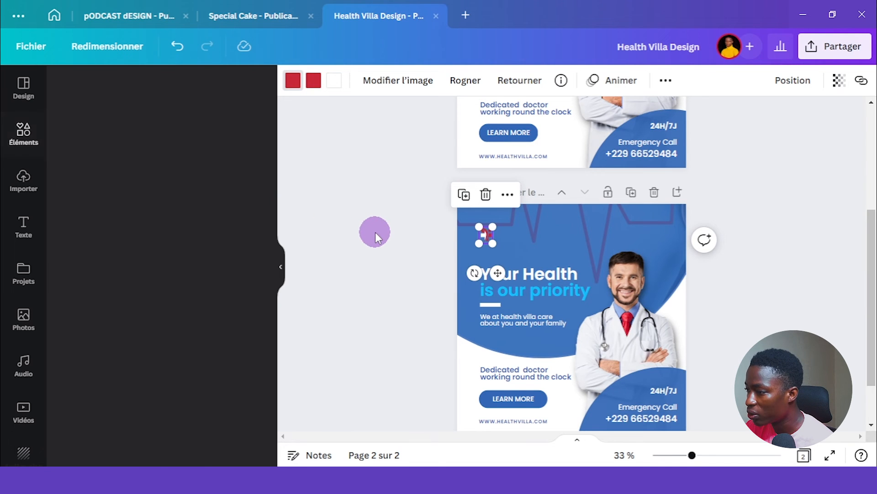
# Slightly enlarge the logo icon on page 2 and adjust its position above the headline
pyautogui.moveTo(693, 455); pyautogui.dragTo(702, 455)
pyautogui.click(459, 233)
pyautogui.moveTo(469, 249); pyautogui.dragTo(473, 254)
pyautogui.click(815, 203)
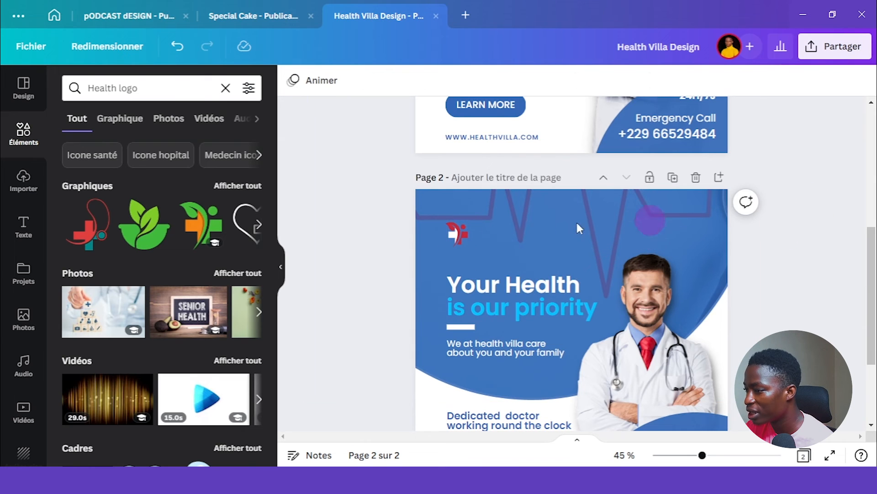
pyautogui.click(453, 231)
pyautogui.click(730, 147)
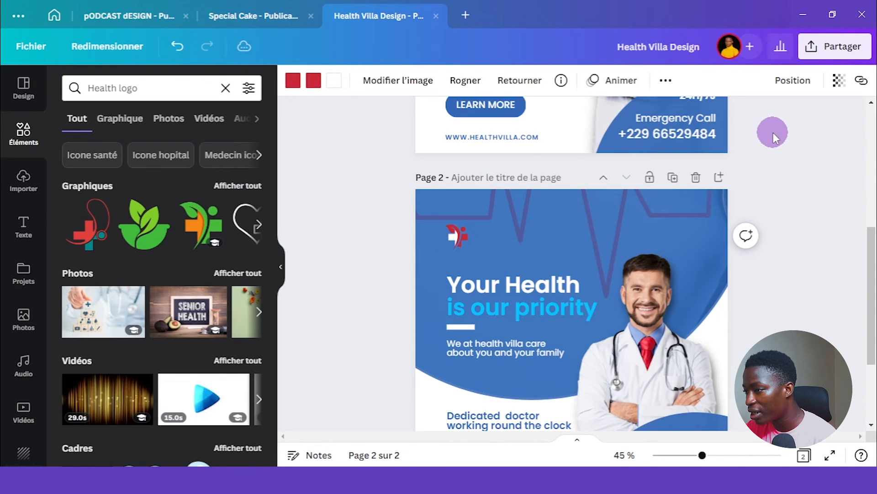
pyautogui.click(816, 161)
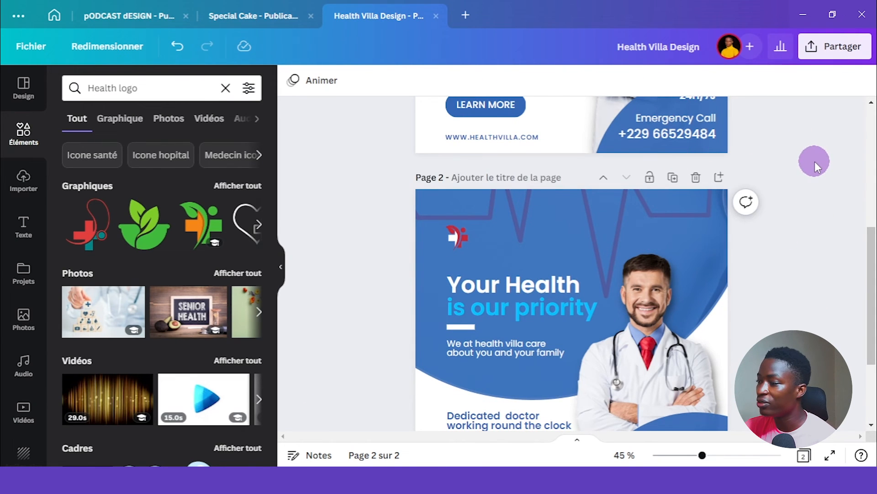
# Copy the "HEALTH VILLA" text from page 1 onto page 2 and place it just beside the logo icon
pyautogui.scroll(8, 816, 160)
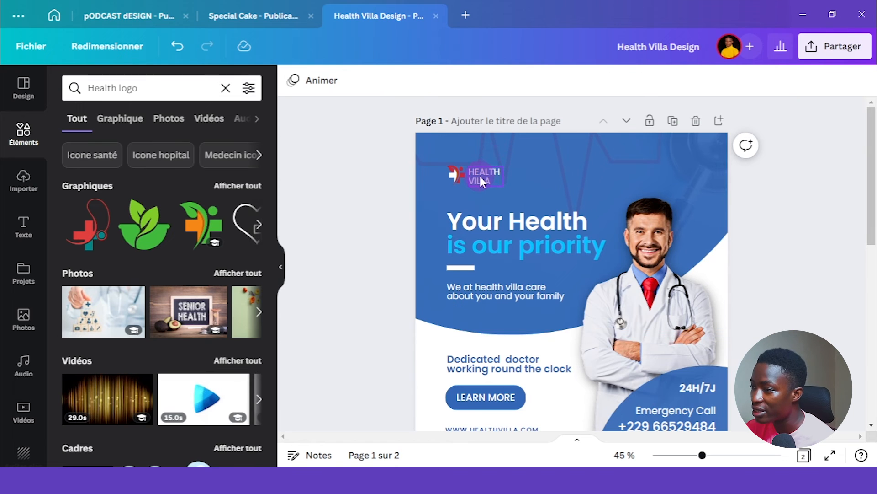
pyautogui.click(480, 176)
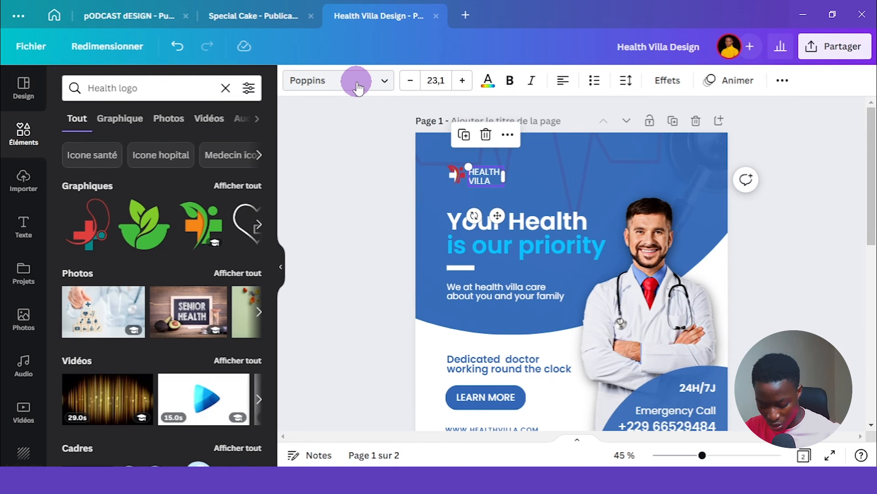
pyautogui.click(827, 282)
pyautogui.scroll(-5, 827, 282)
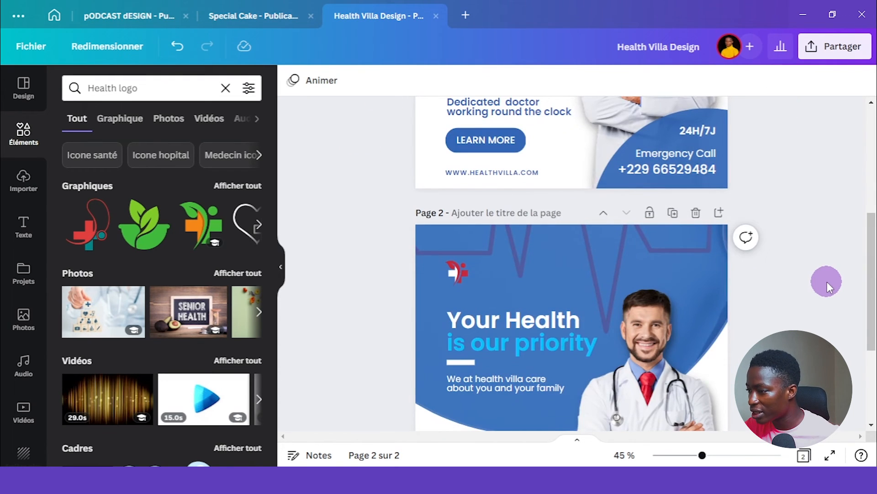
pyautogui.hotkey('ctrl', 'v')
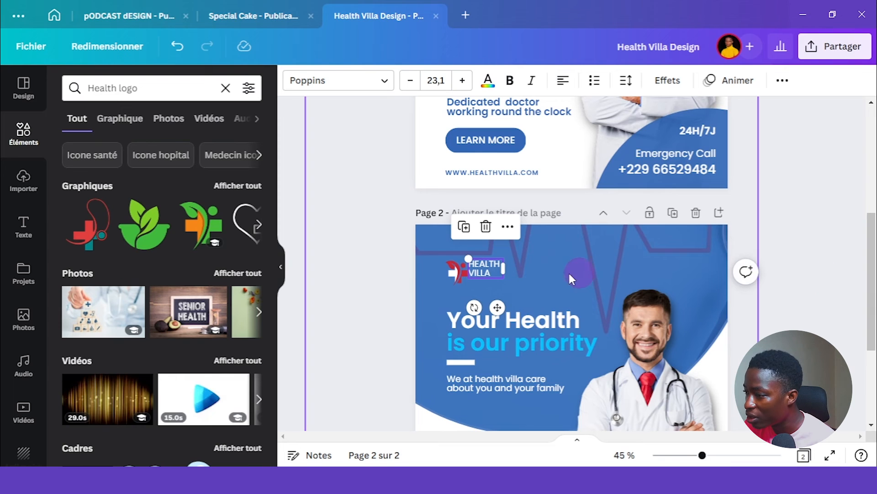
pyautogui.moveTo(482, 265); pyautogui.dragTo(483, 267)
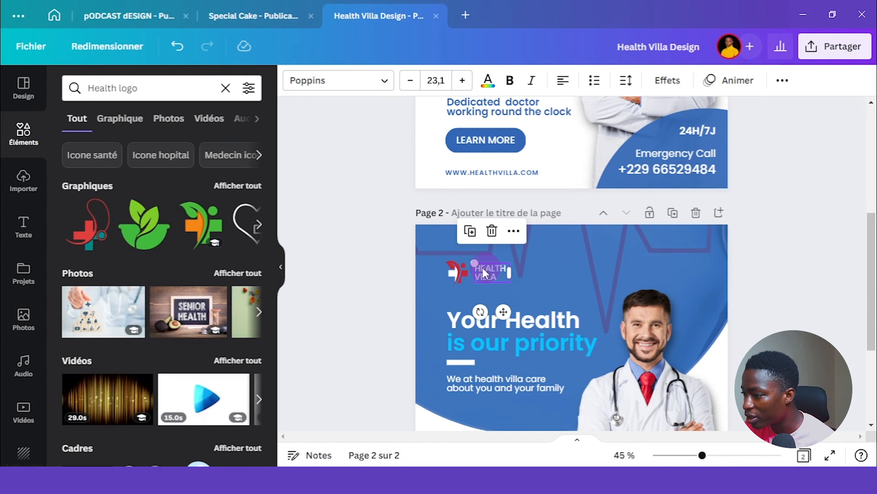
# Preview page 2 in full screen to review the completed post
pyautogui.click(637, 232)
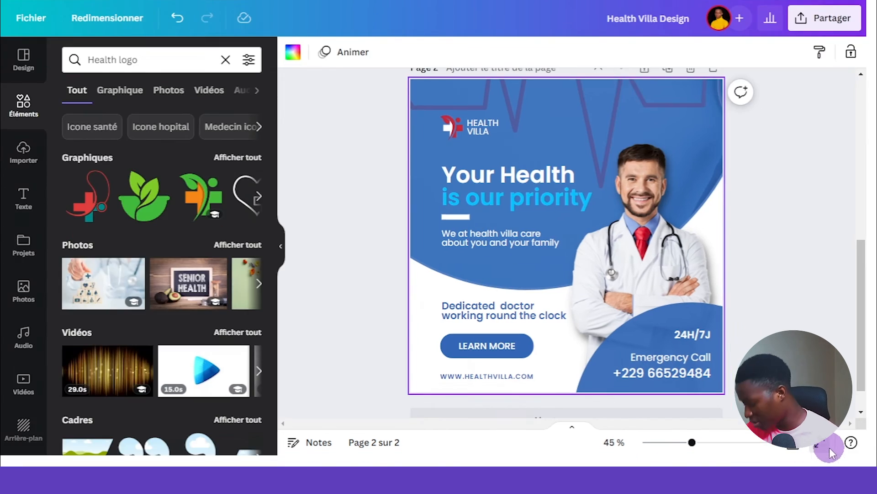
pyautogui.click(833, 456)
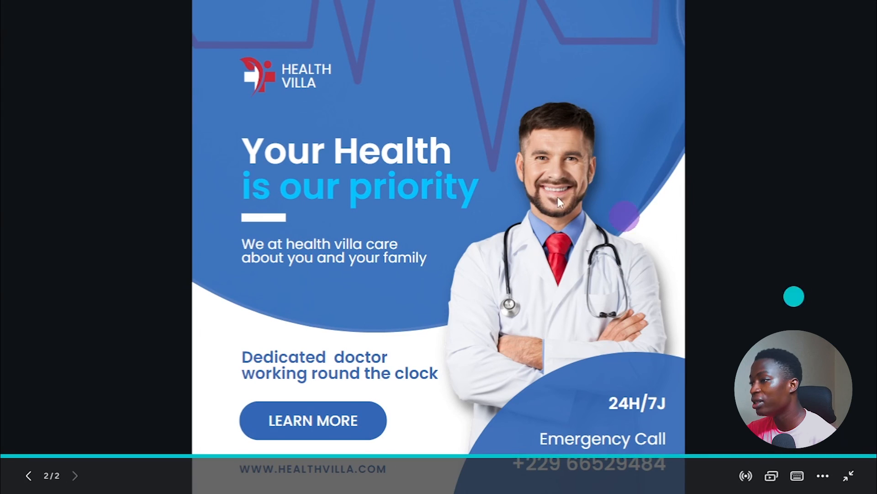